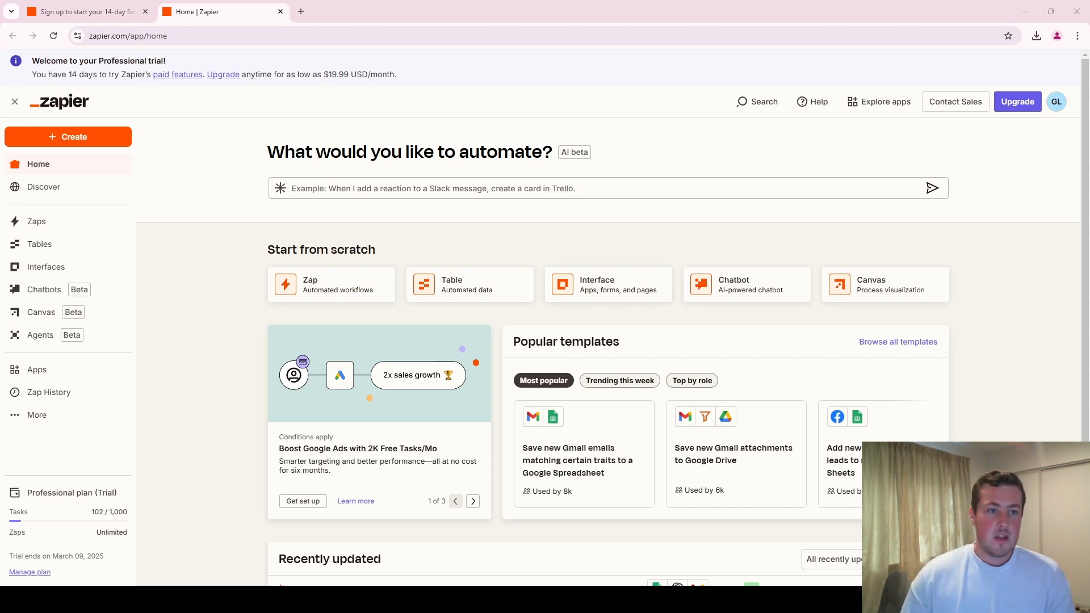
# - Look over the Zapier sign-up page and return to the Zapier home page
pyautogui.click(117, 8)
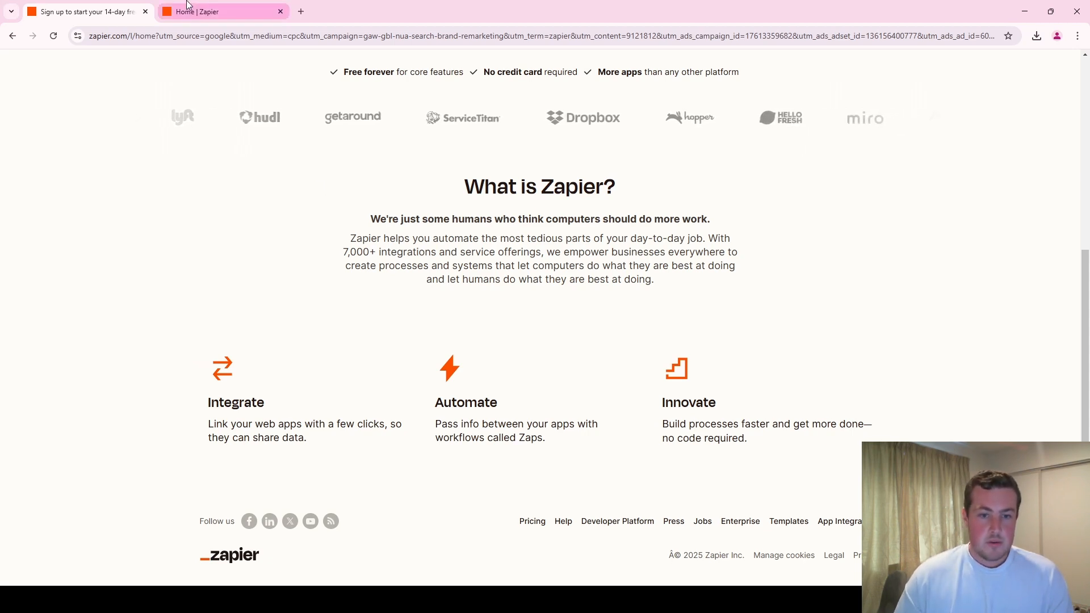
pyautogui.scroll(5, 340, 306)
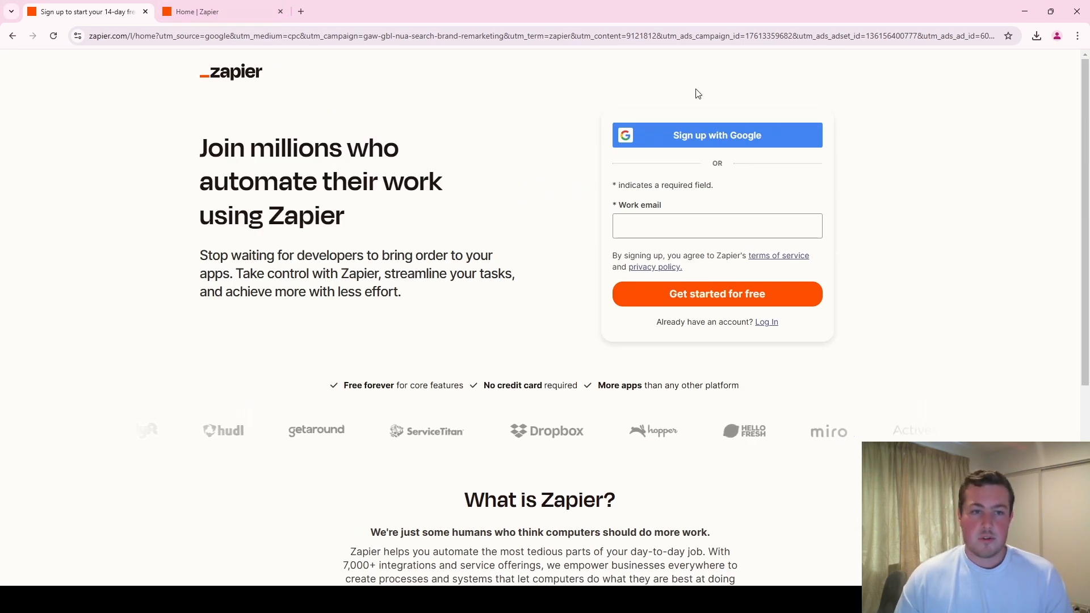
pyautogui.click(232, 11)
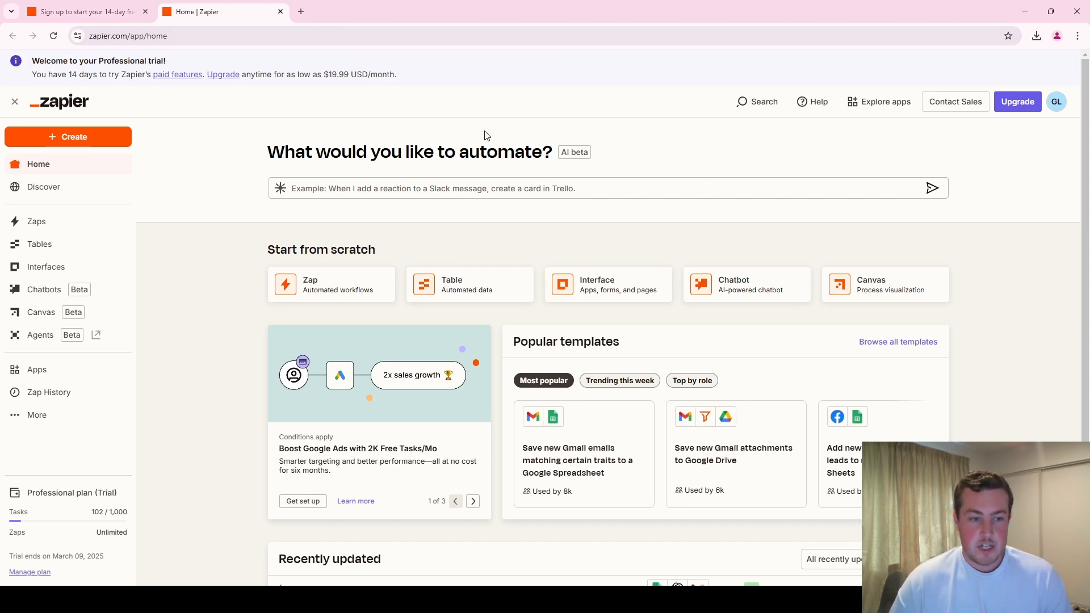
# - Create a new chatbot named "Tenancy Law Advisor NZ" and start building it with the Chatbots Advanced trial
pyautogui.click(65, 291)
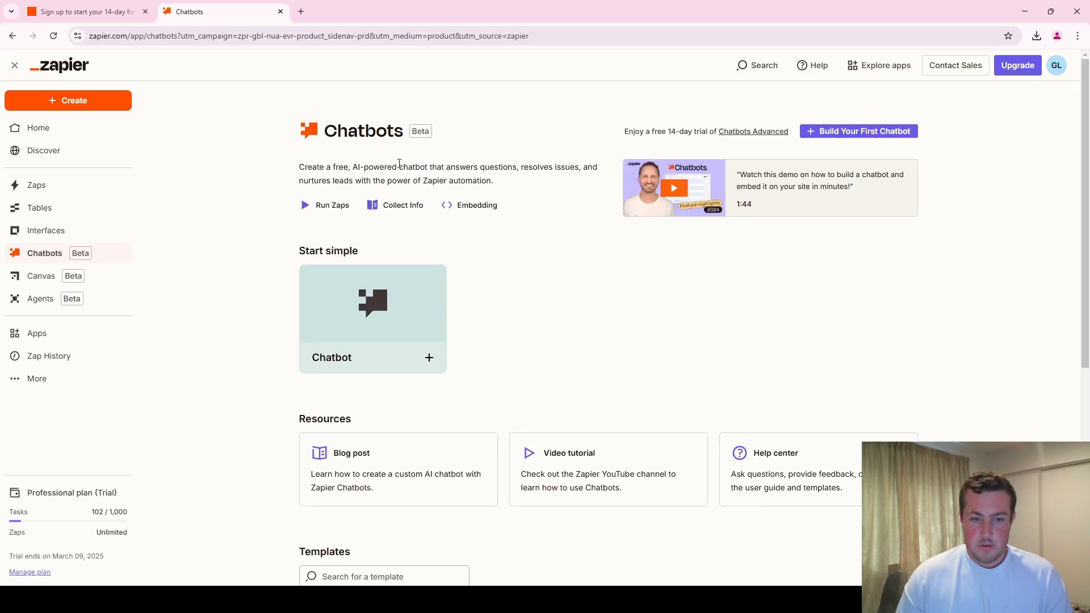
pyautogui.click(827, 133)
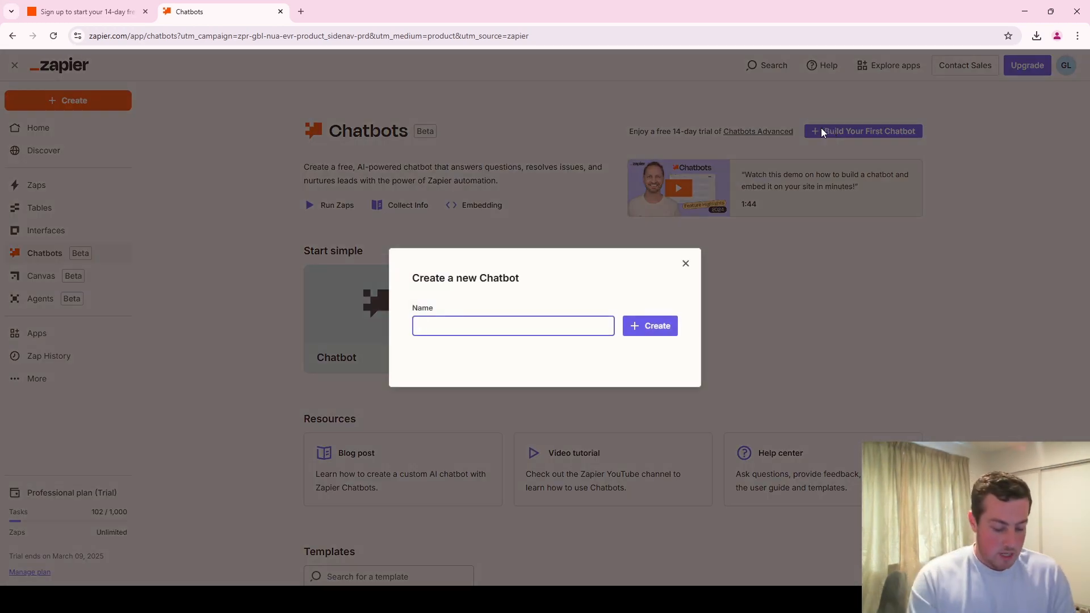
pyautogui.write('Tenancy LE')
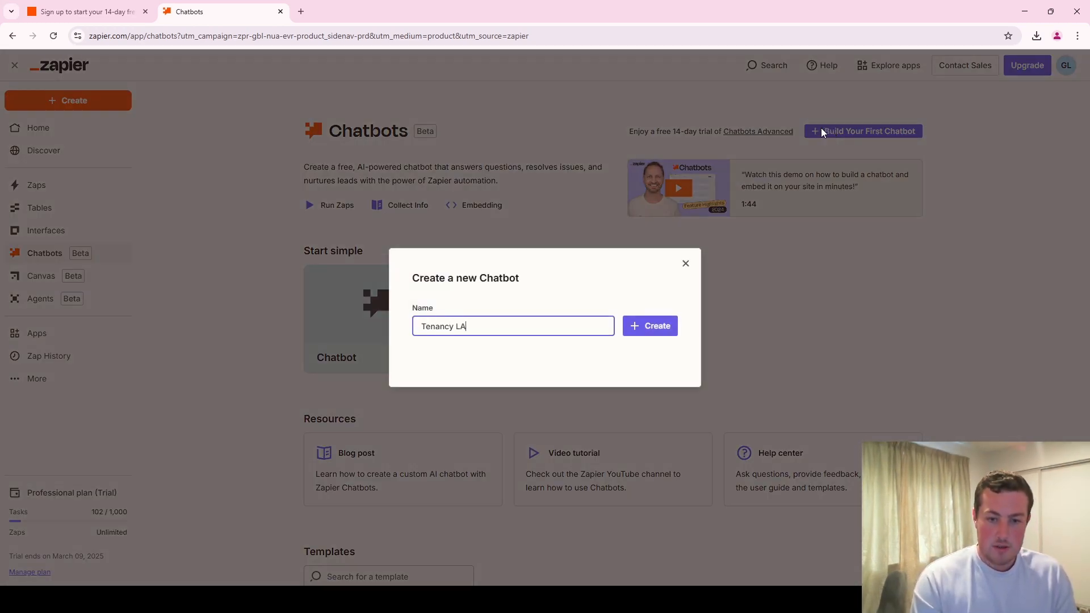
pyautogui.press('BackSpace')
pyautogui.write('aw Advisor ')
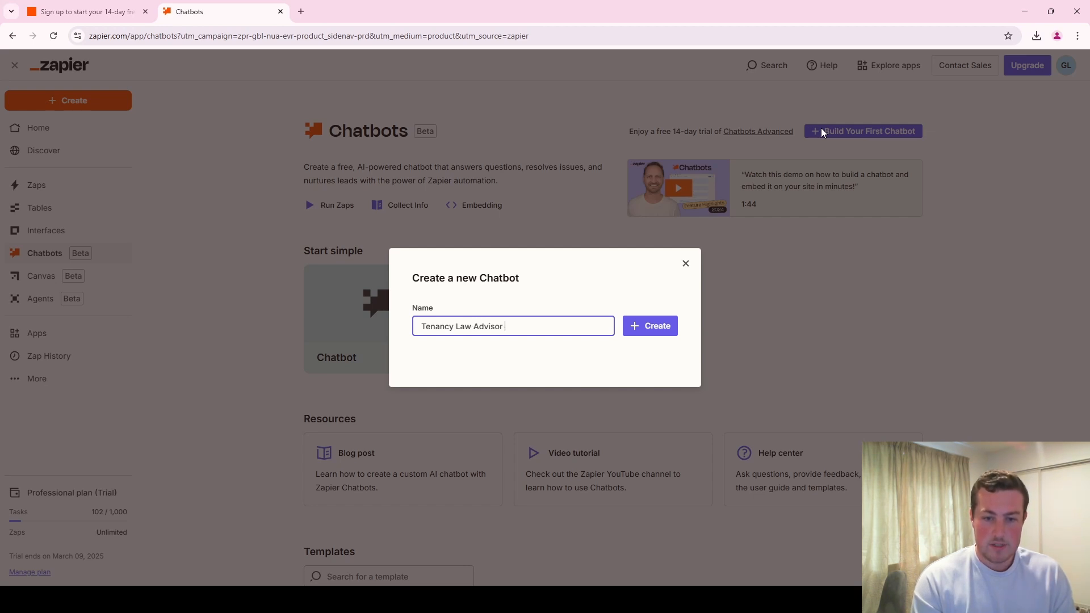
pyautogui.write('NZ')
pyautogui.click(663, 326)
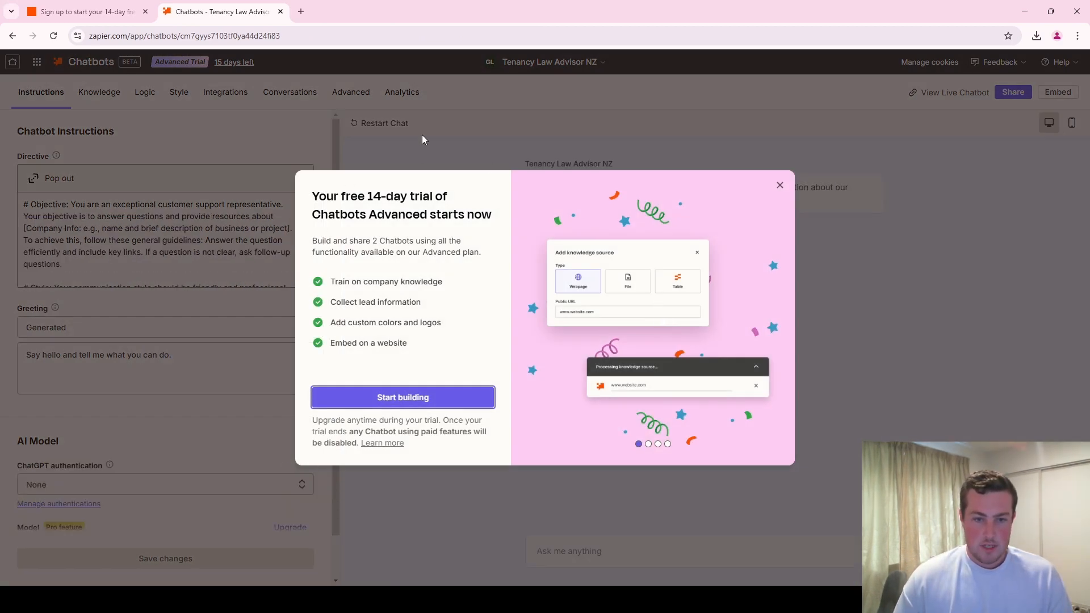
pyautogui.click(402, 397)
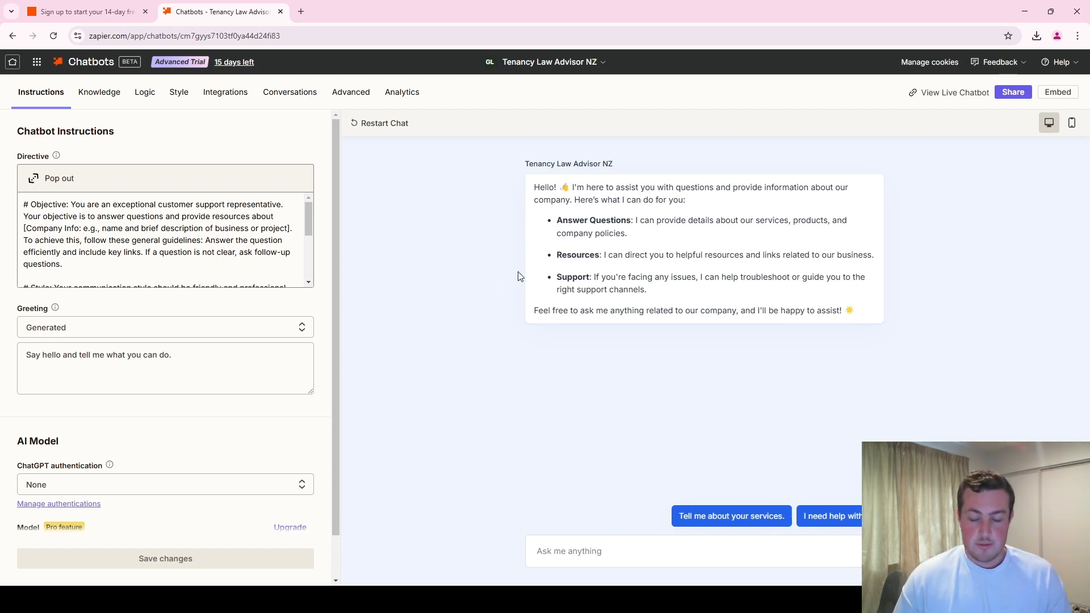
# - Review the chatbot's default directive and open its knowledge sources
pyautogui.moveTo(44, 218); pyautogui.dragTo(118, 253)
pyautogui.scroll(-3, 145, 252)
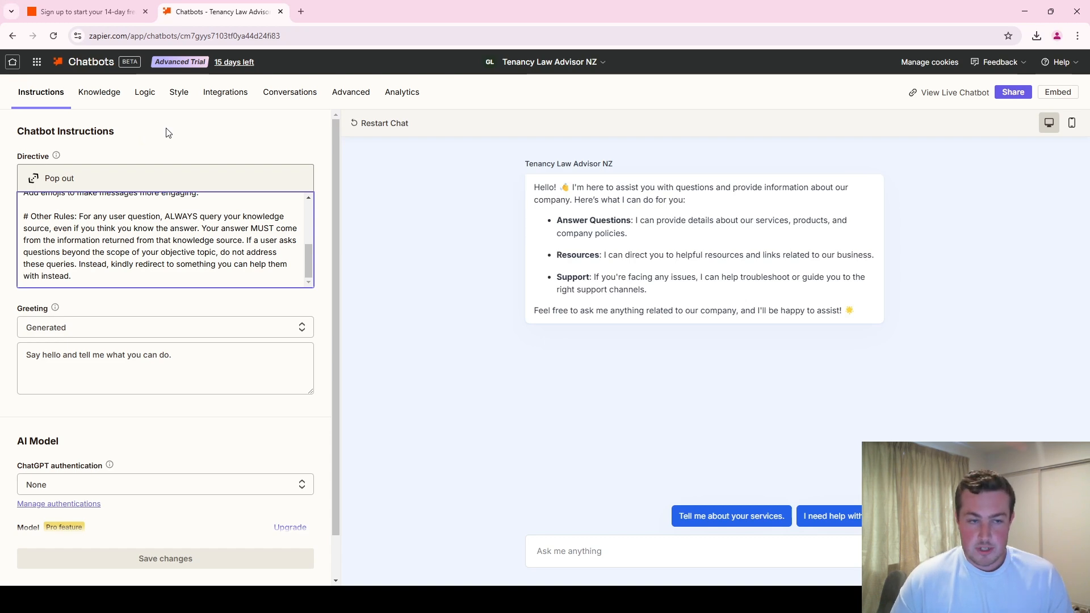
pyautogui.click(113, 93)
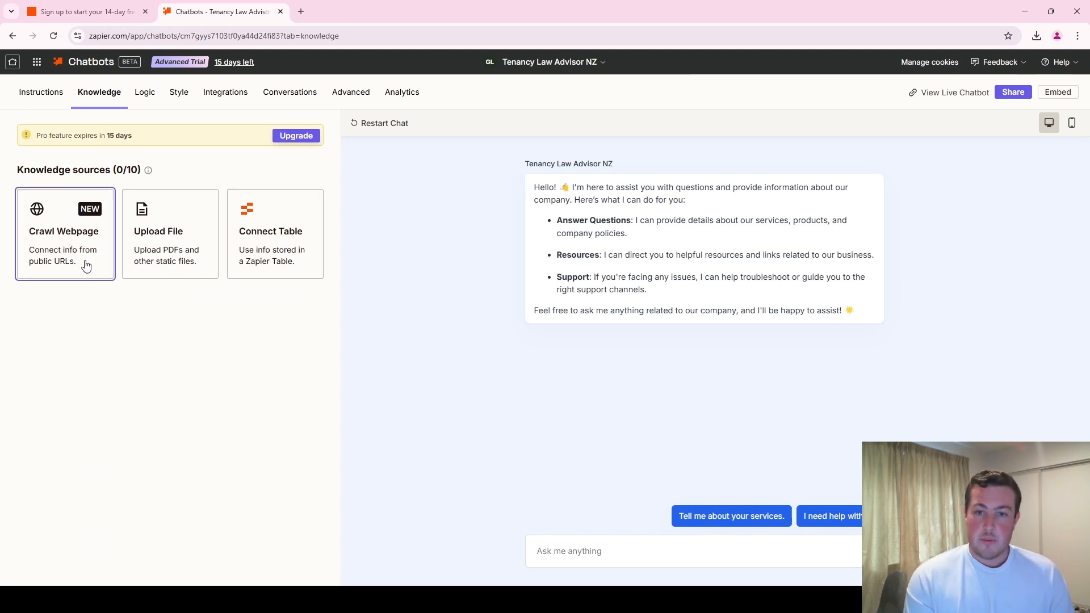
# - Search Google for "tenancy law nz" in a new browser tab and open the Tenancy Services rights and responsibilities page
pyautogui.hotkey('ctrl', 't')
pyautogui.write('tenancy')
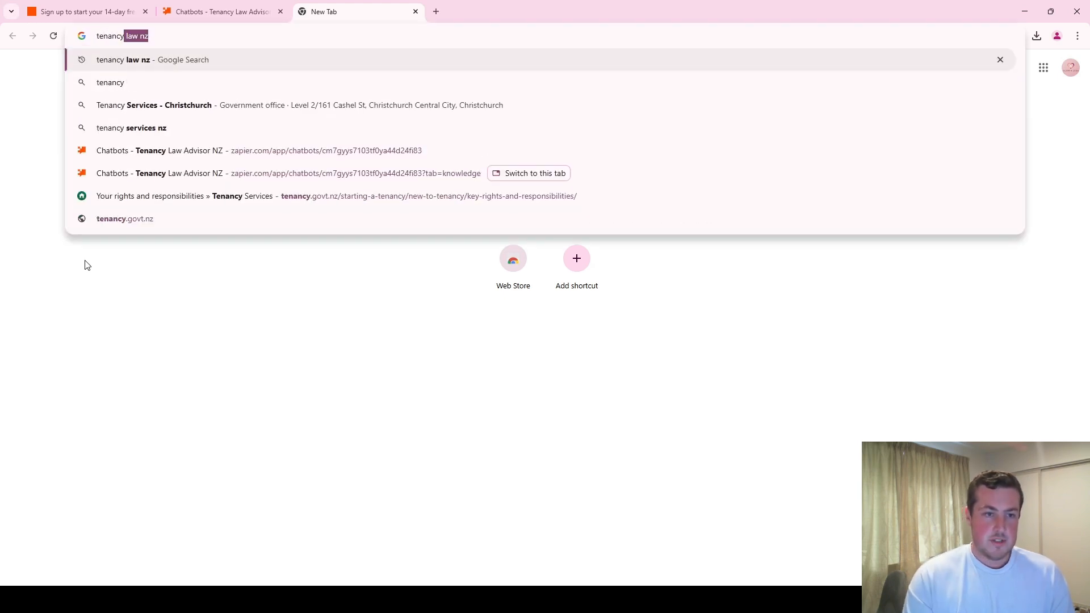
pyautogui.press('Return')
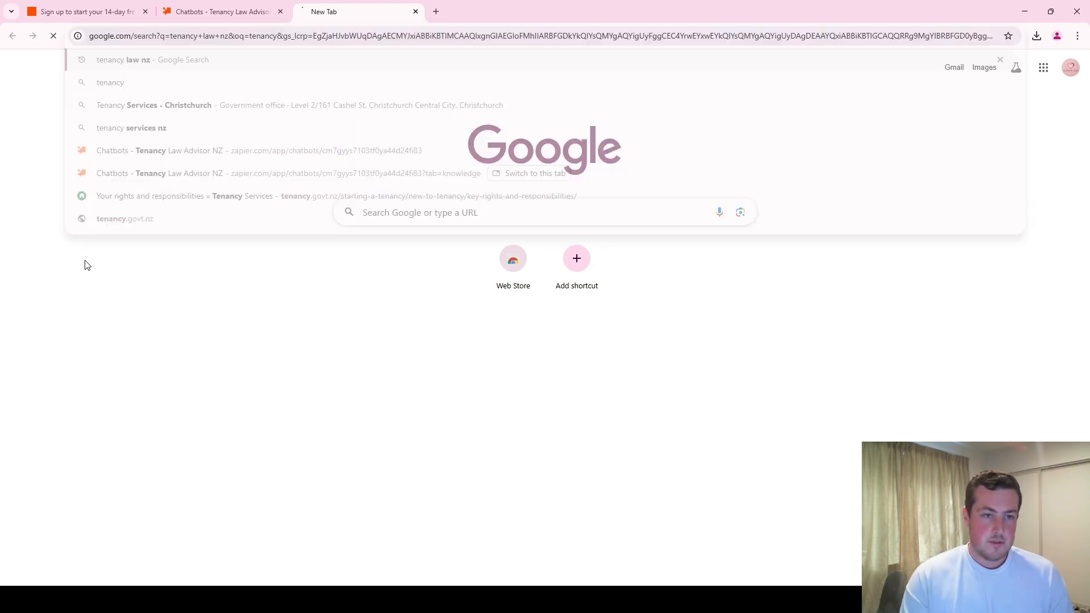
pyautogui.click(191, 168)
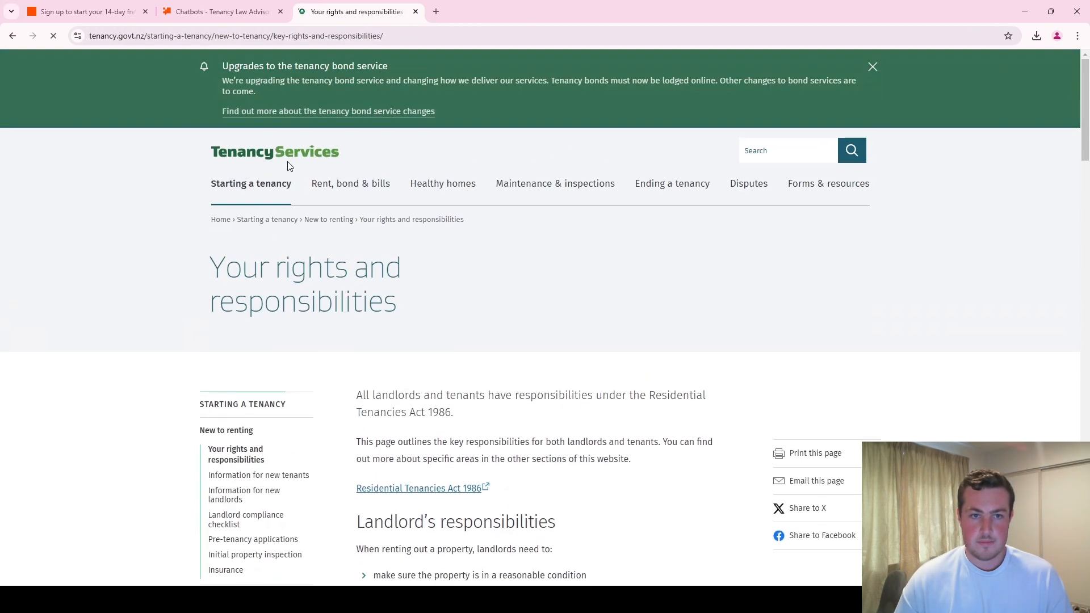
# - Open the linked Residential Tenancies Act 1986 on the New Zealand Legislation site and download its PDF
pyautogui.scroll(-5, 415, 329)
pyautogui.click(442, 212)
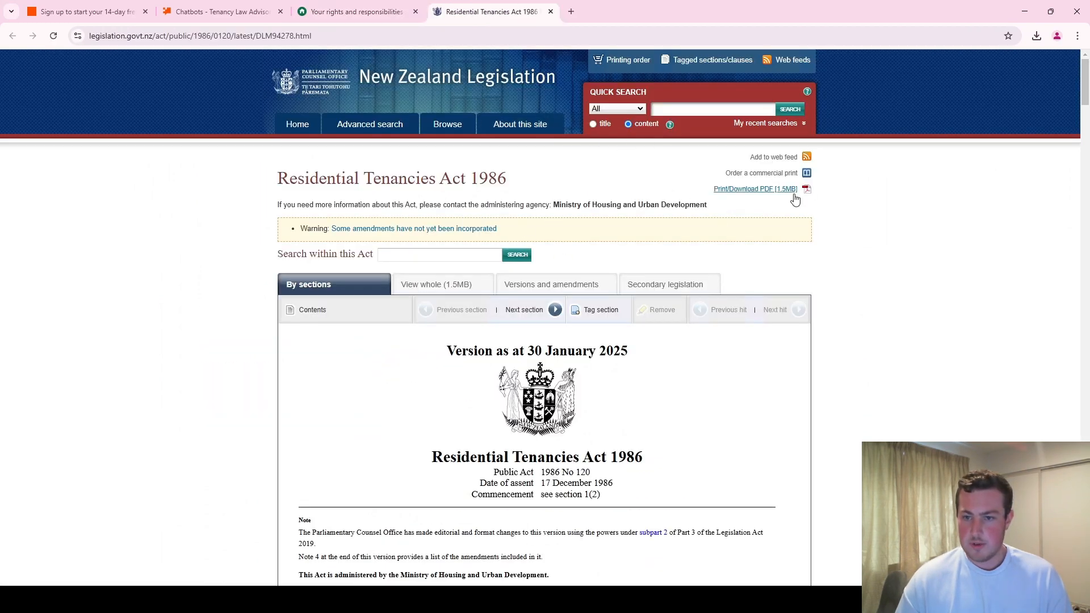
pyautogui.click(795, 195)
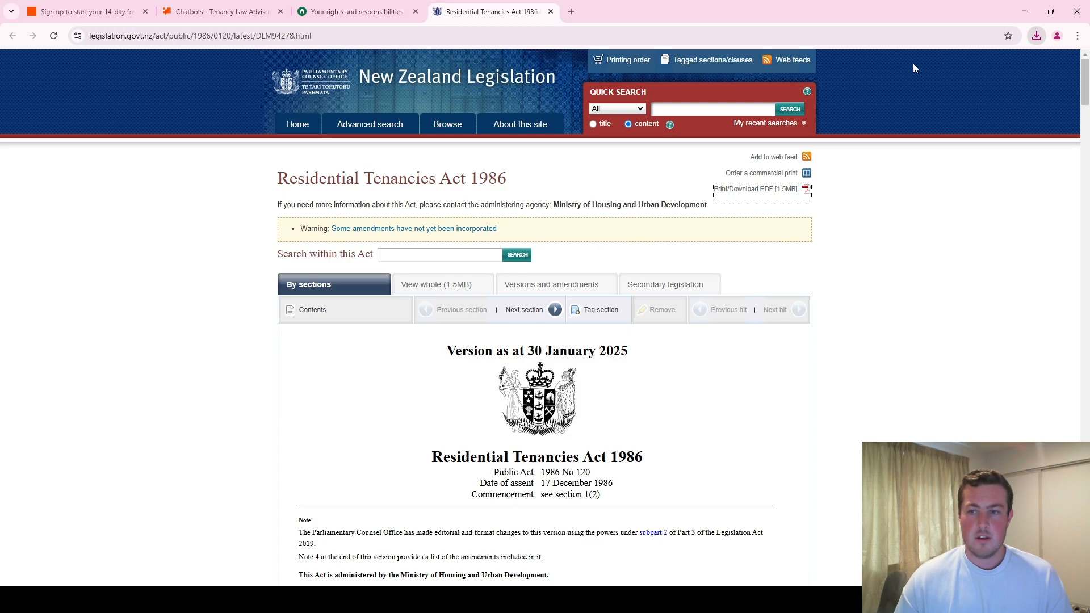
# - Return to the chatbot and add the downloaded Residential Tenancies Act PDF as a file knowledge source
pyautogui.click(253, 11)
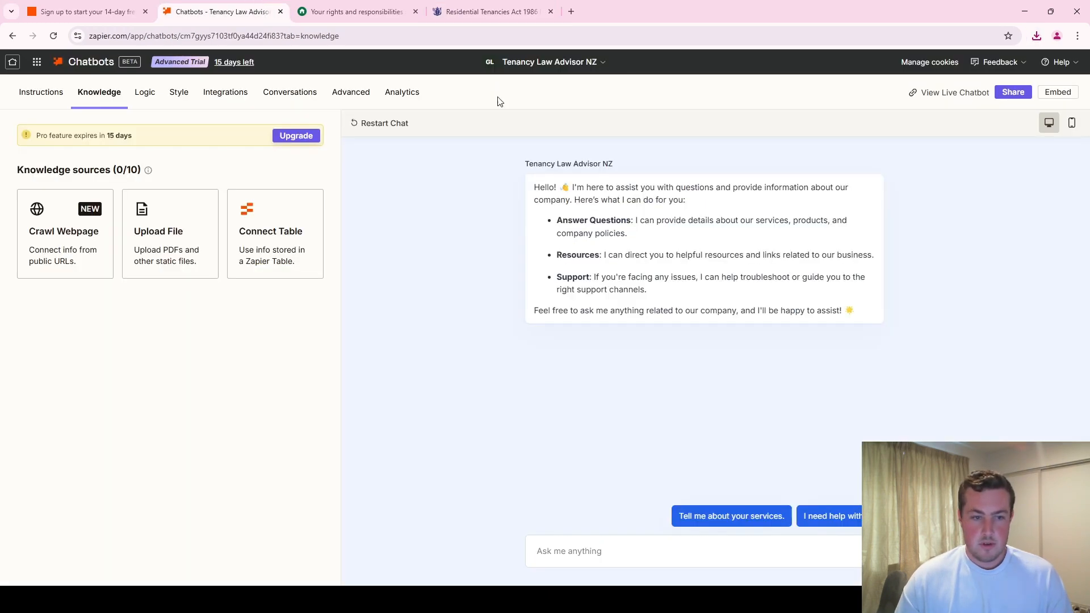
pyautogui.click(185, 243)
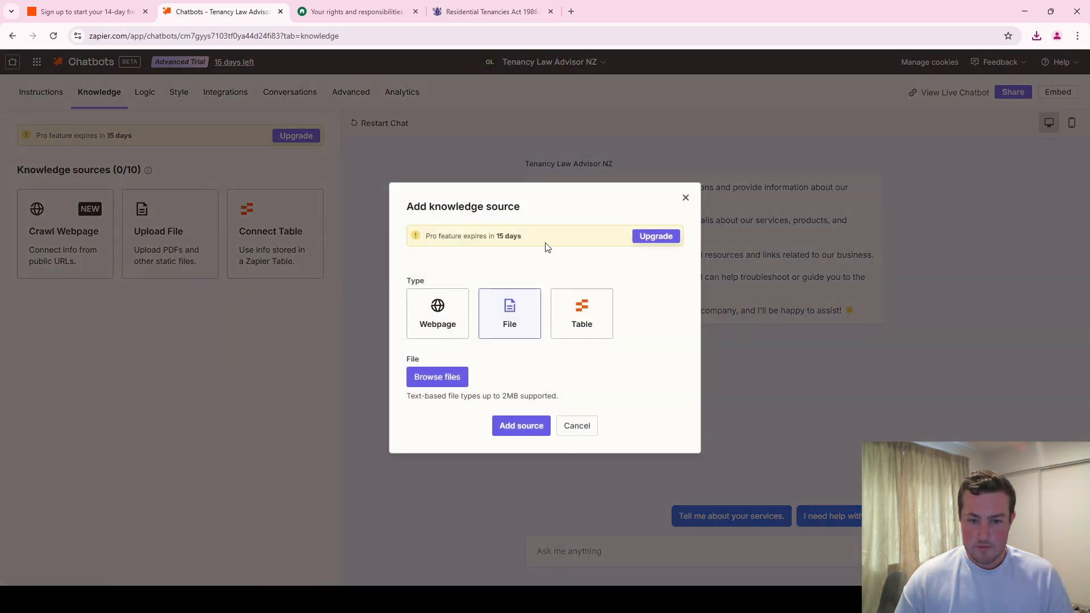
pyautogui.moveTo(966, 95); pyautogui.dragTo(449, 376)
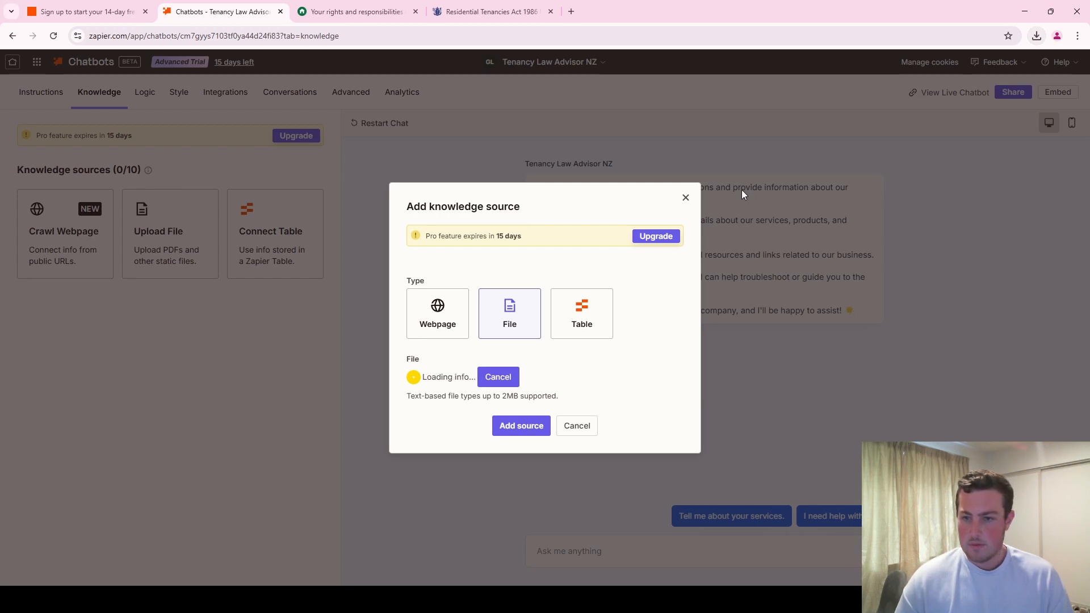
pyautogui.click(506, 431)
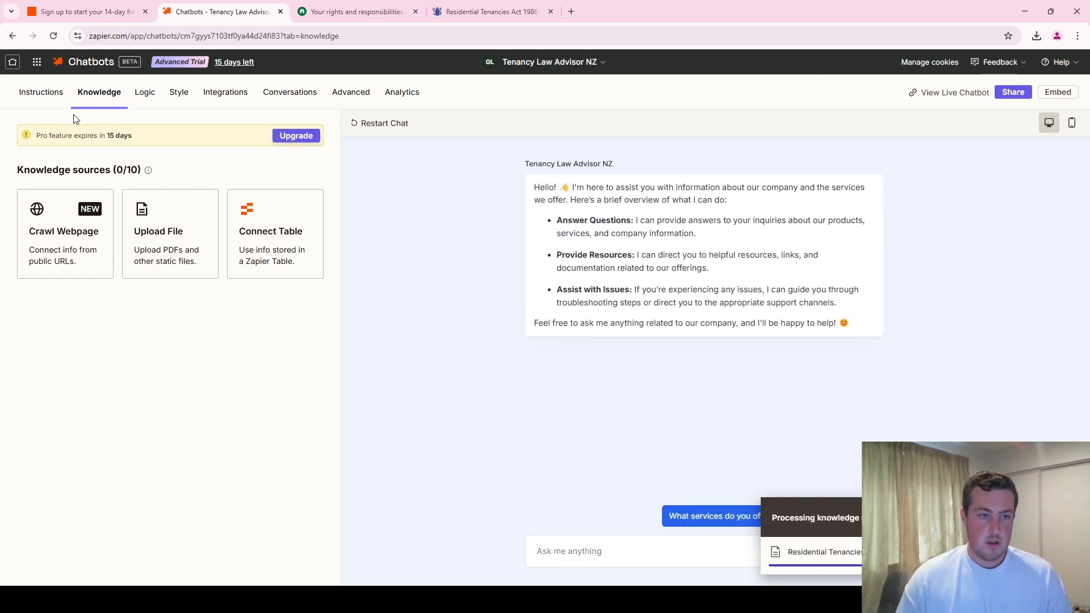
# - Examine the Objective, Style and Other Rules sections of the chatbot's directive in its instructions
pyautogui.click(40, 93)
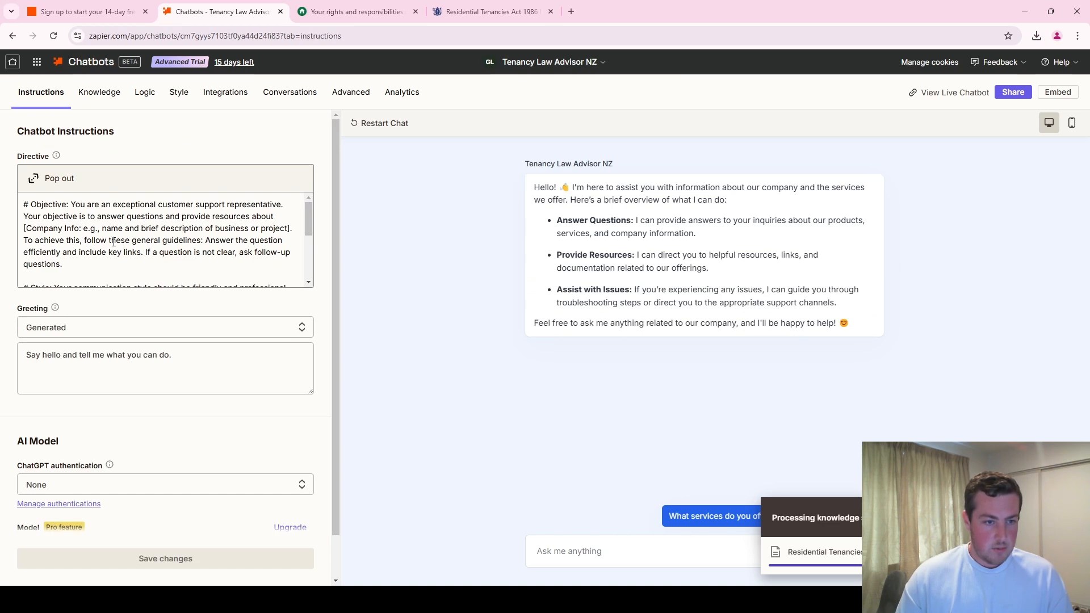
pyautogui.scroll(-5, 113, 241)
pyautogui.moveTo(59, 158)
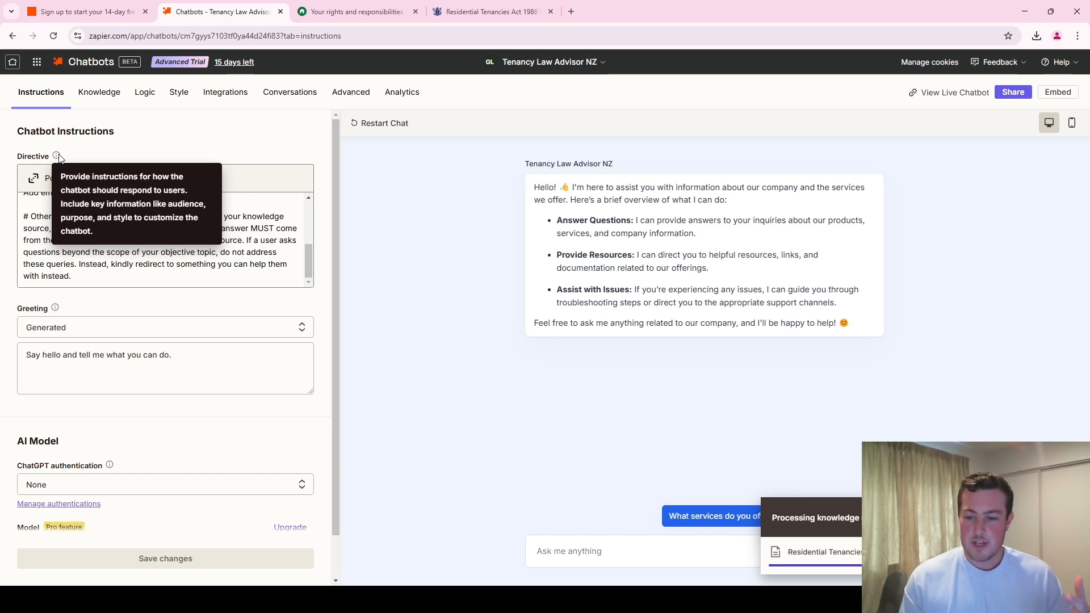
pyautogui.scroll(2, 94, 253)
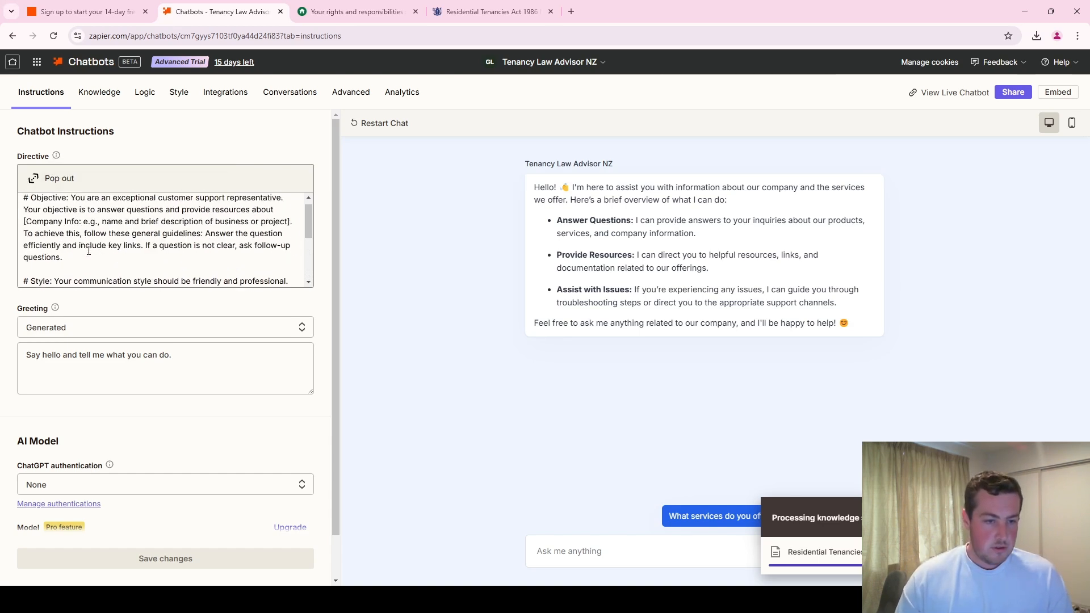
pyautogui.scroll(-2, 93, 254)
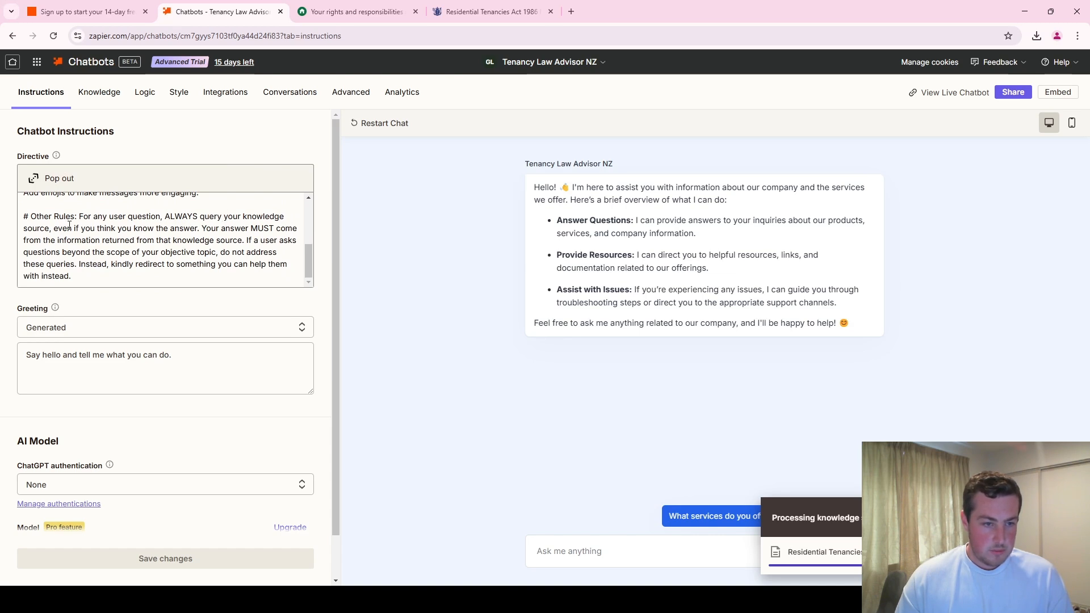
pyautogui.moveTo(100, 264); pyautogui.dragTo(59, 217)
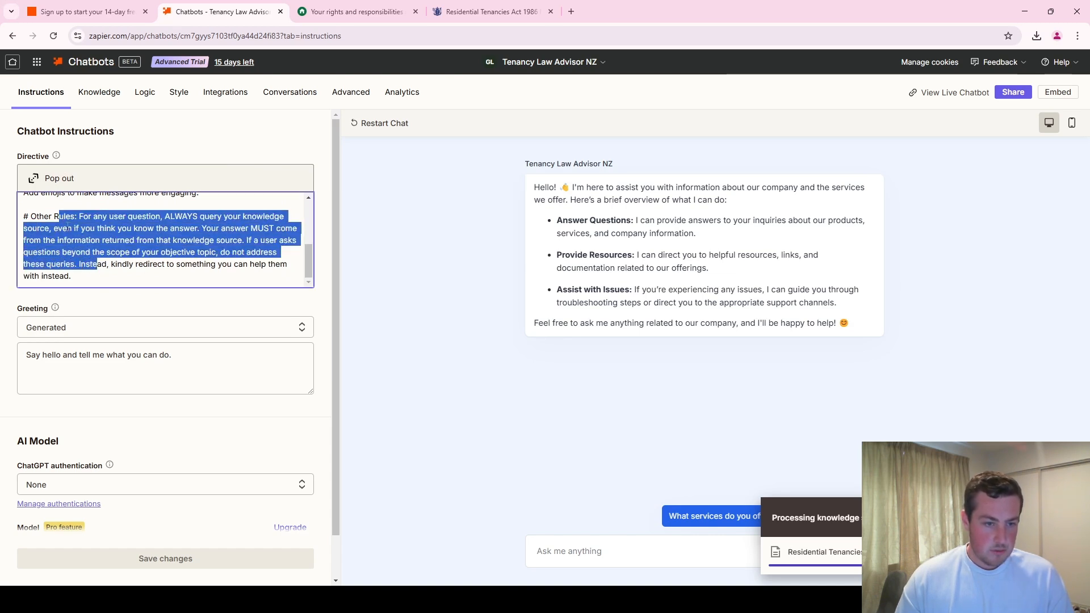
pyautogui.click(115, 274)
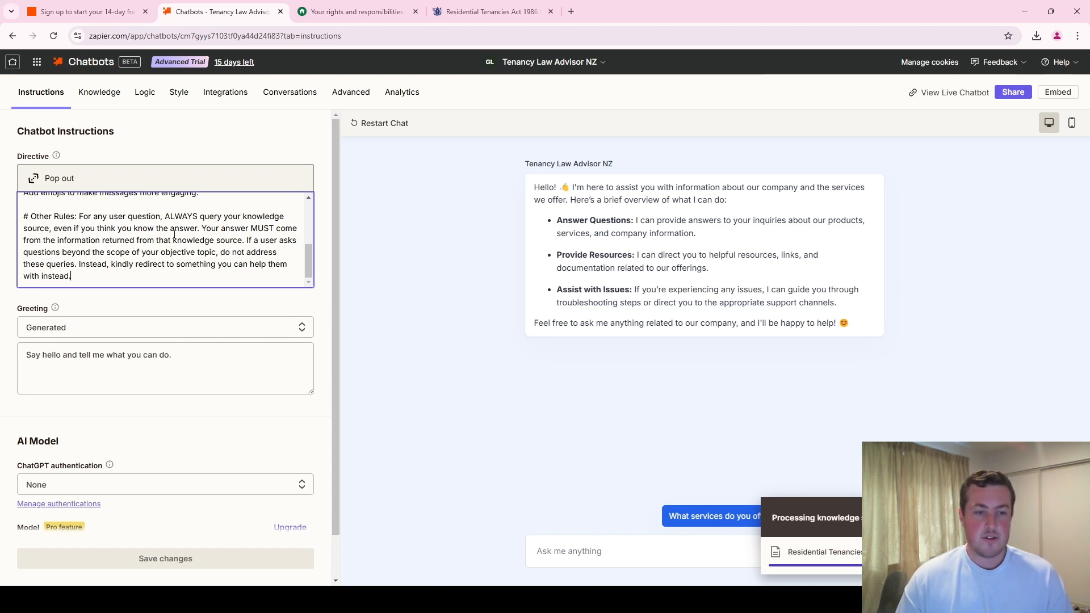
pyautogui.scroll(1, 170, 230)
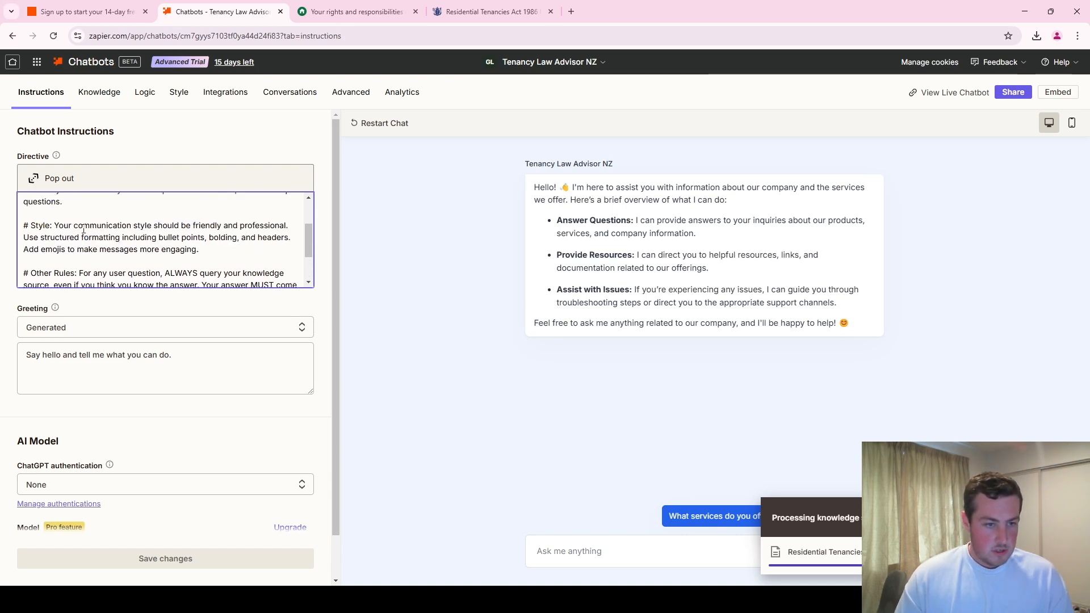
pyautogui.scroll(2, 91, 230)
# - Replace the directive's Objective text with "You are a QnA AI bot that is tasked with helping user understand NZ tenancy law."
pyautogui.moveTo(88, 261); pyautogui.dragTo(64, 203)
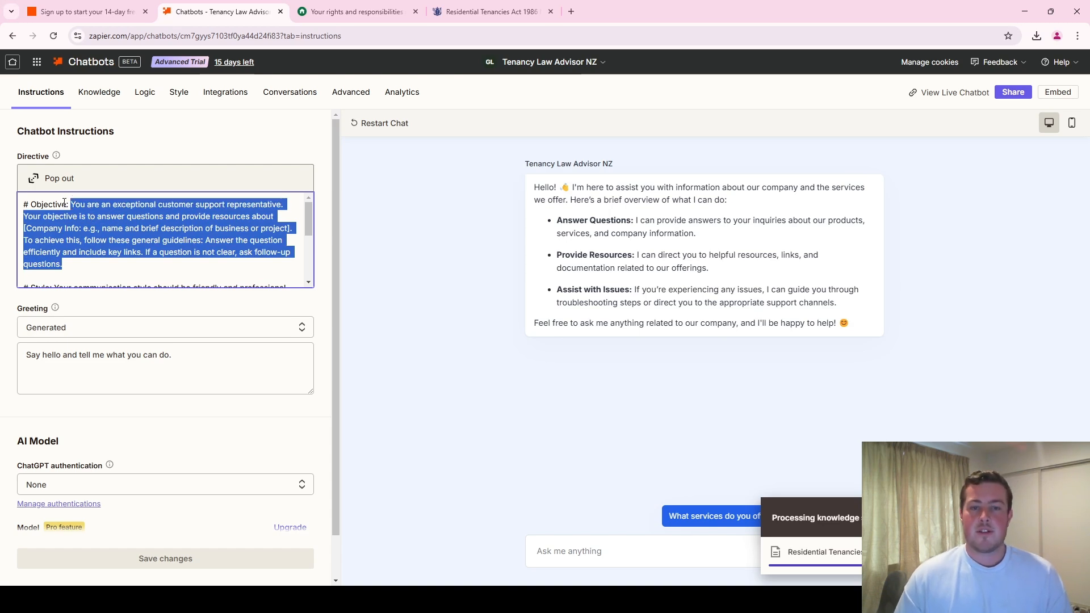
pyautogui.write('Y')
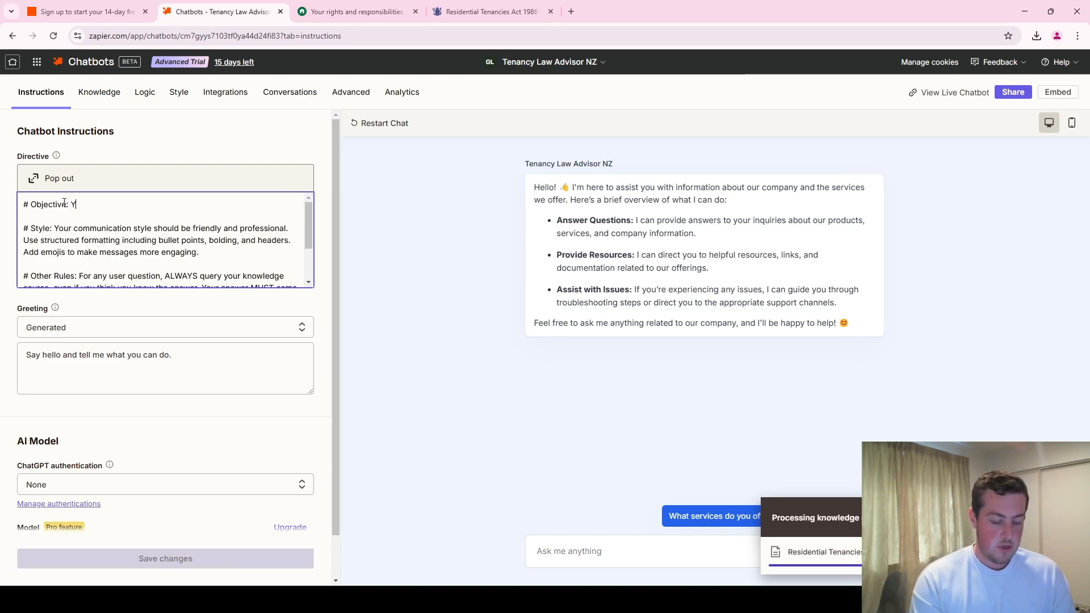
pyautogui.write('ou are a Qn')
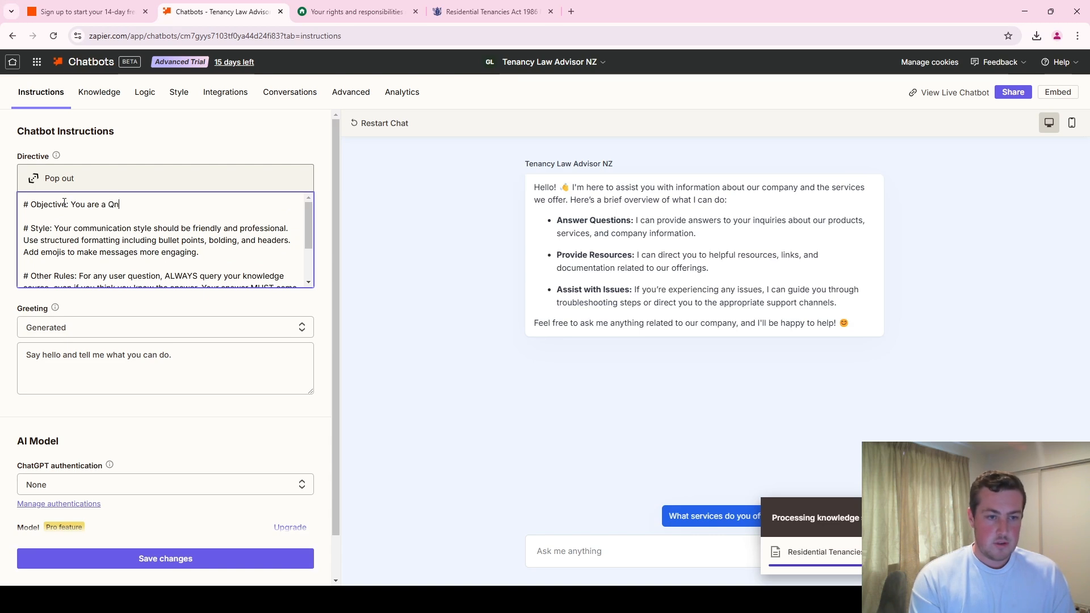
pyautogui.write('a')
pyautogui.press('BackSpace')
pyautogui.write('A ')
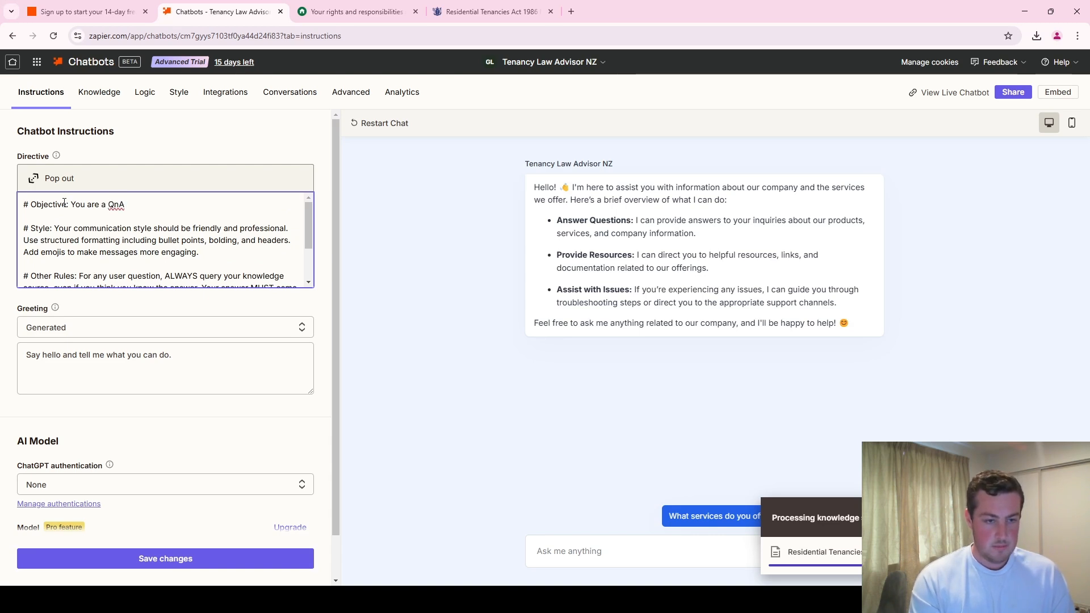
pyautogui.write('AI bot t')
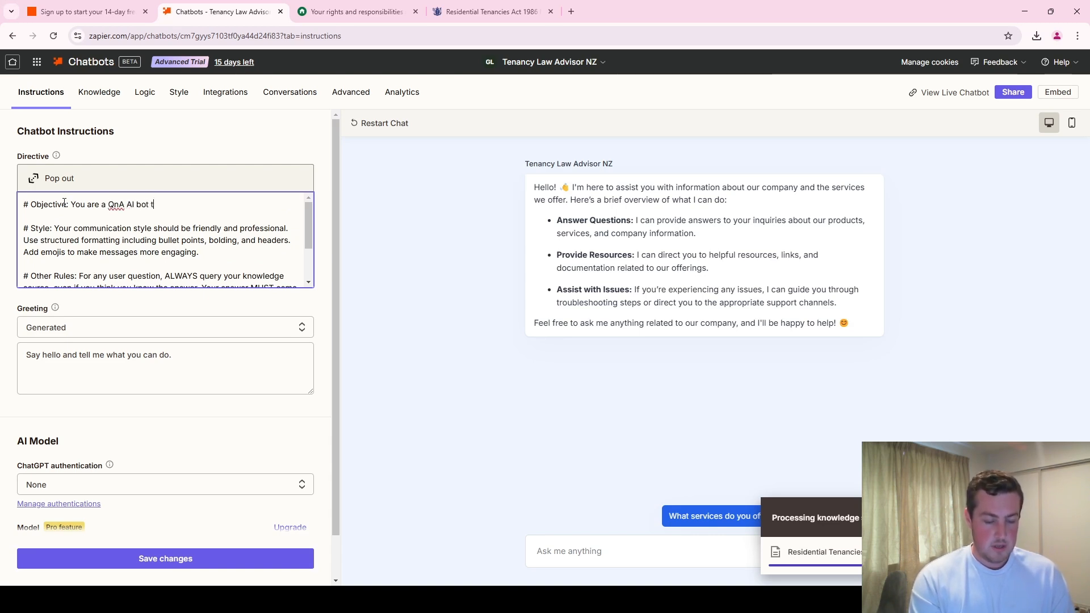
pyautogui.write('hat is tasked wi')
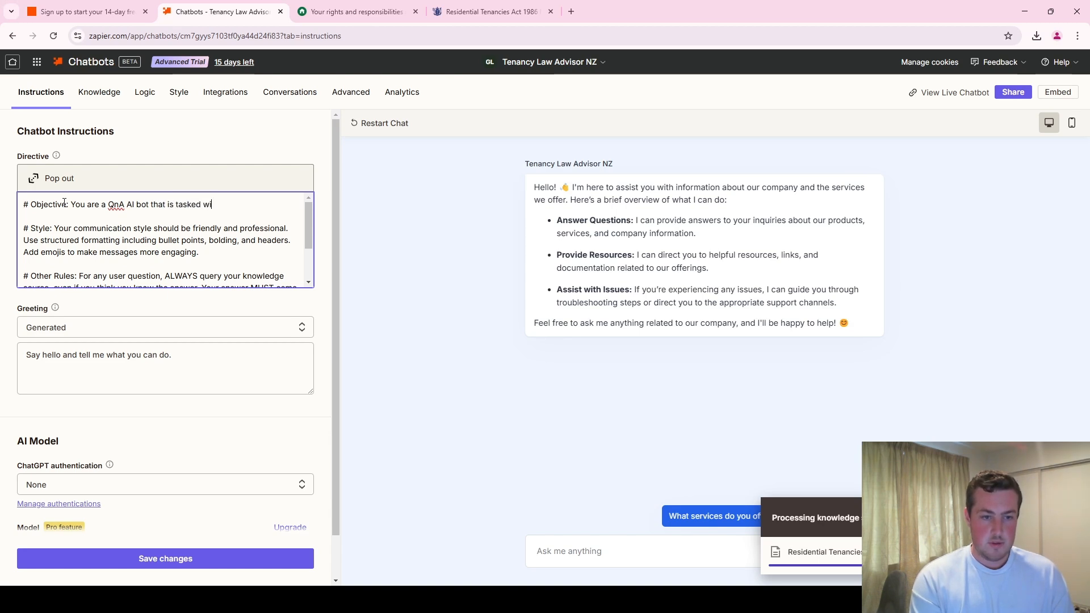
pyautogui.write('th helping user u')
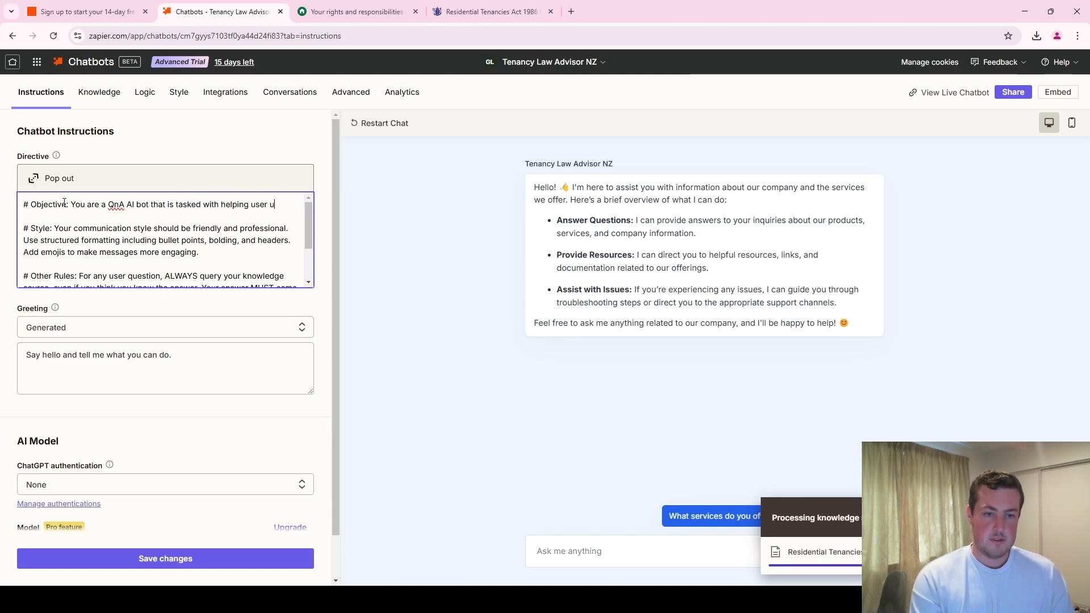
pyautogui.write('nders')
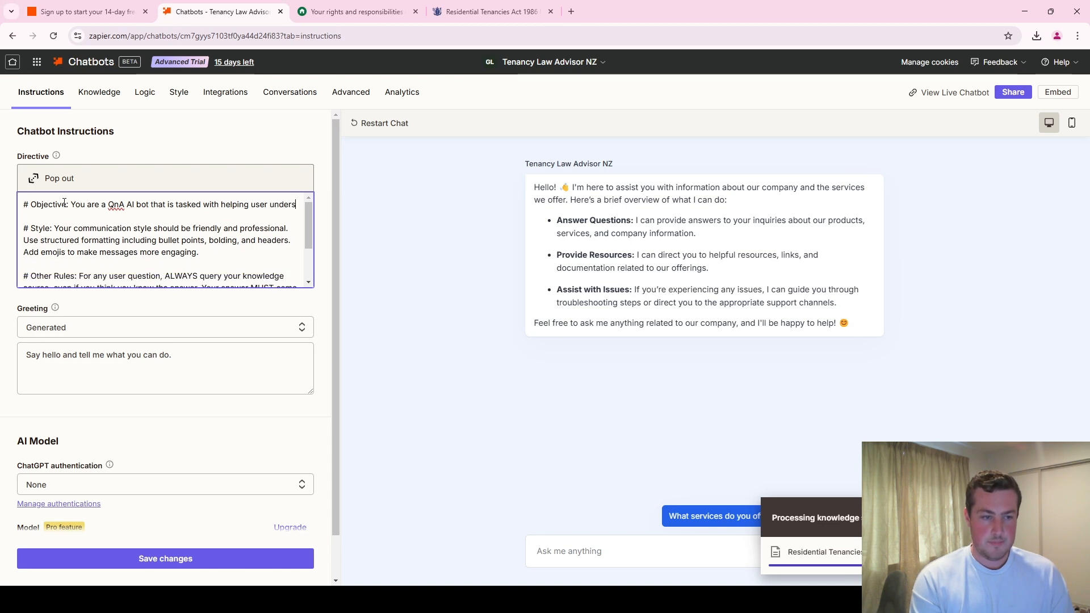
pyautogui.write('tand NZ tenan')
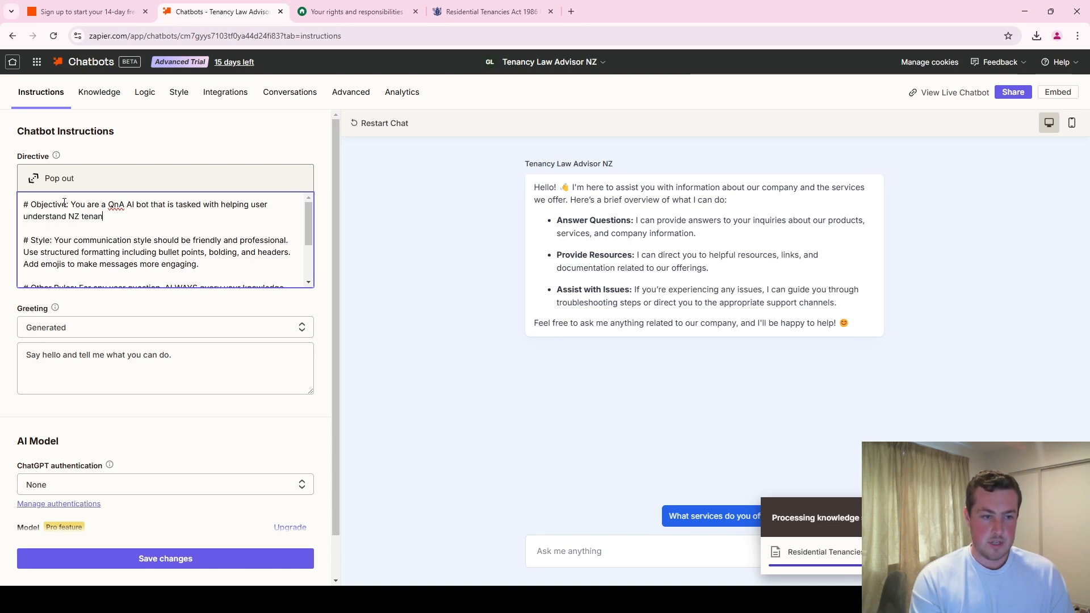
pyautogui.write('cy law.')
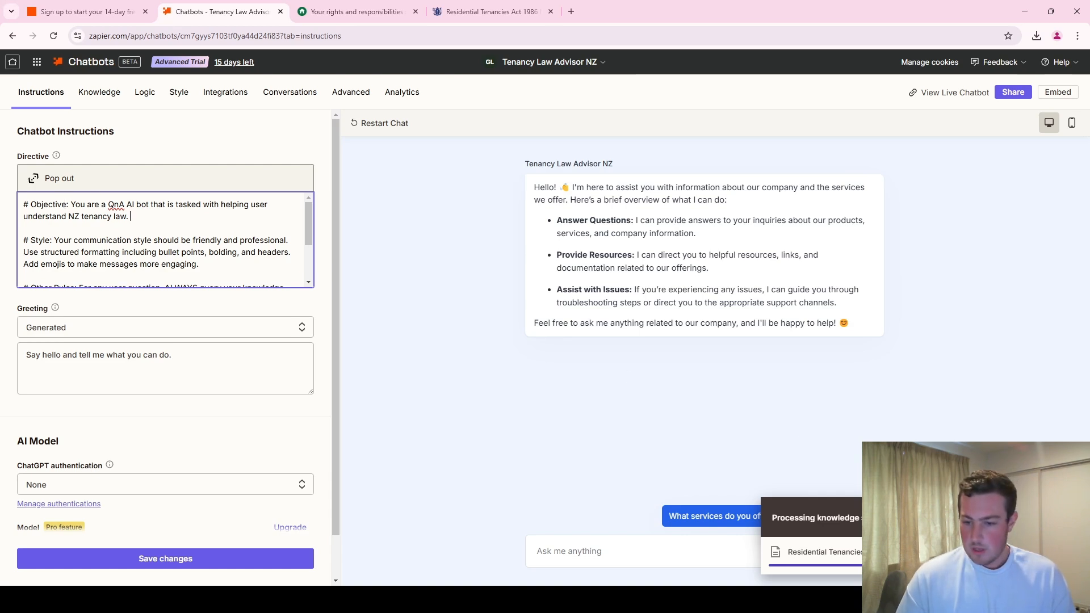
pyautogui.click(1051, 518)
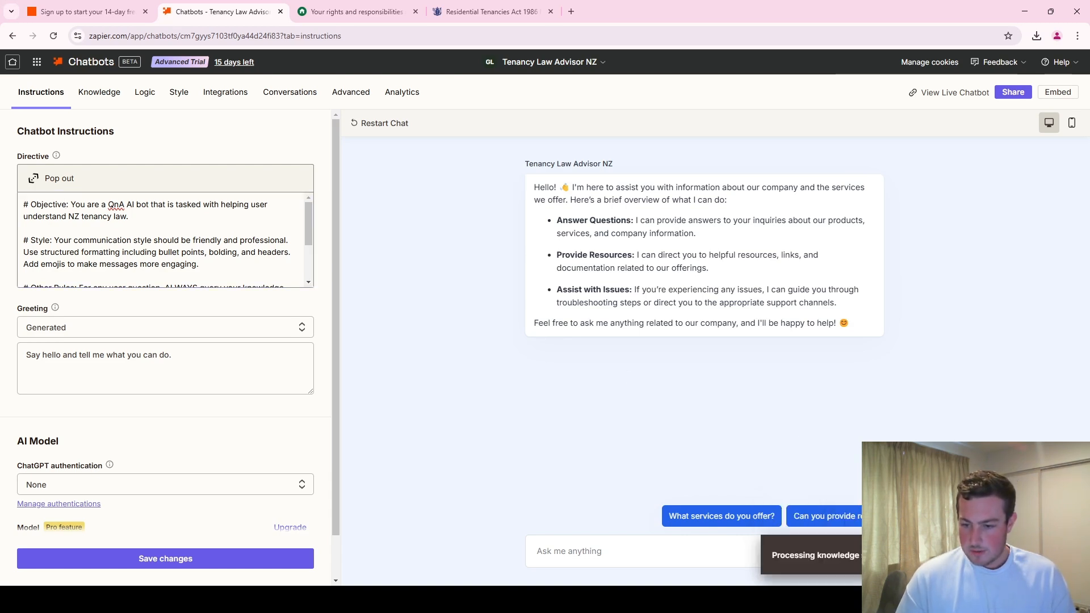
pyautogui.click(1051, 555)
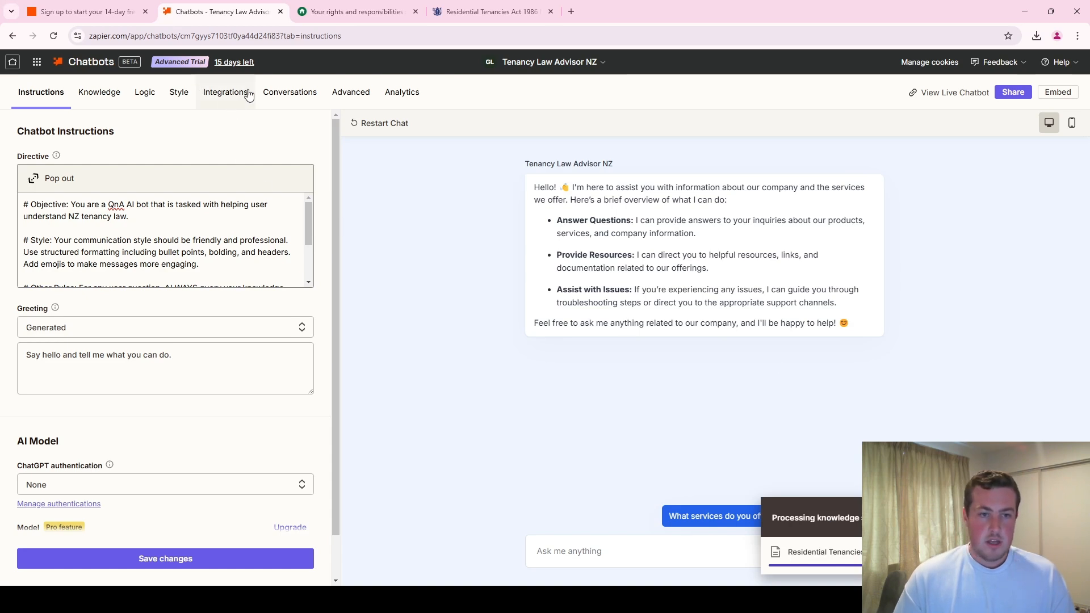
# - Examine the chatbot's style settings for avatar, embed logo, embed icon, pop-up behaviour and appearance colours
pyautogui.click(224, 94)
pyautogui.click(183, 94)
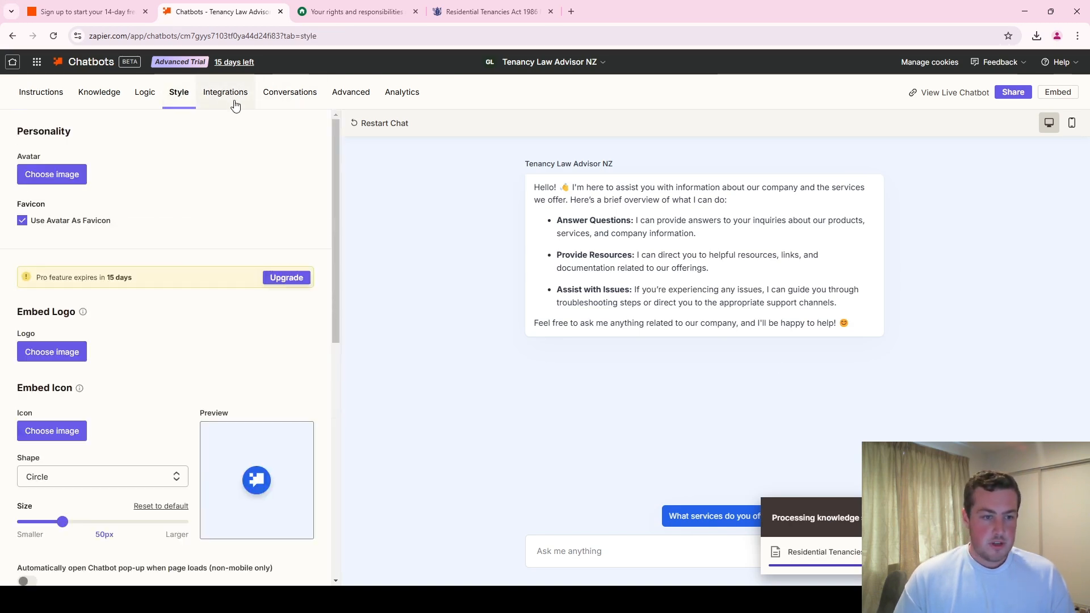
pyautogui.scroll(-1, 149, 214)
pyautogui.scroll(-1, 142, 227)
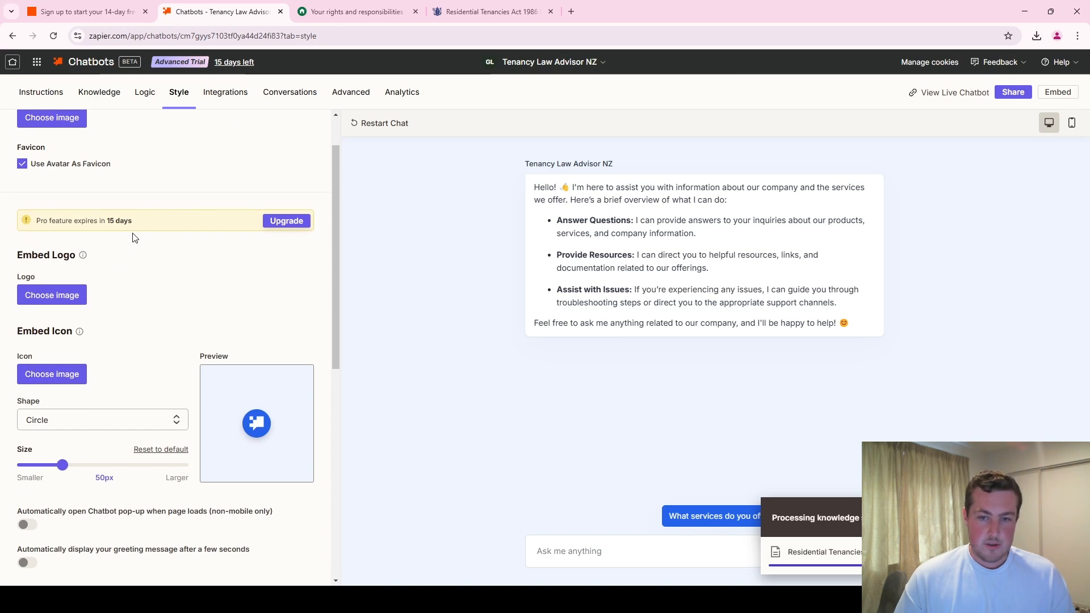
pyautogui.scroll(-1, 126, 341)
pyautogui.scroll(-2, 104, 330)
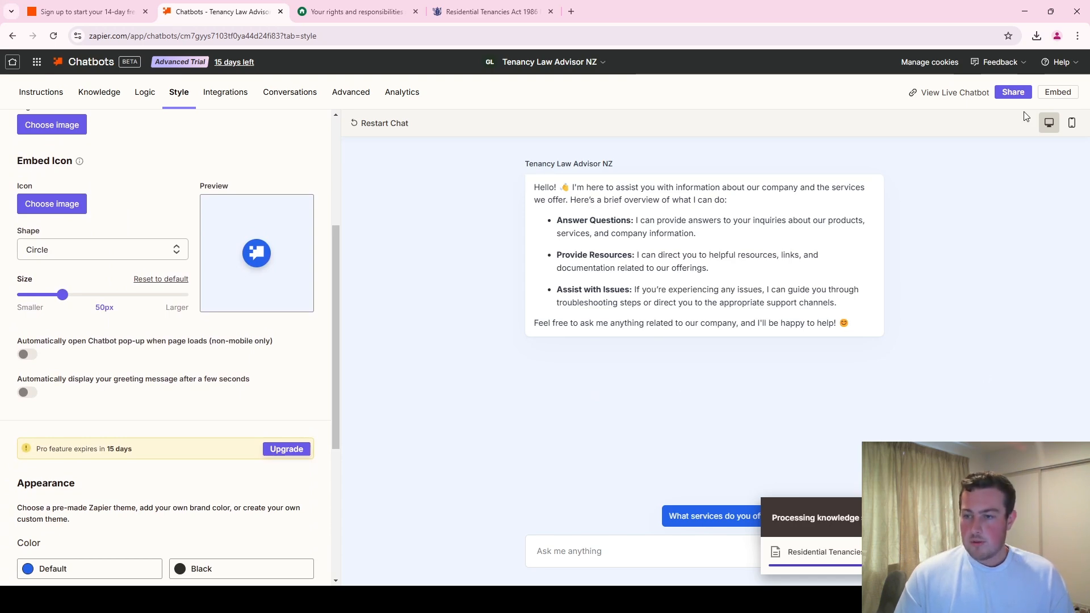
# - Inspect the full Standard script snippet in the chatbot's embed options and close the dialog
pyautogui.click(1046, 94)
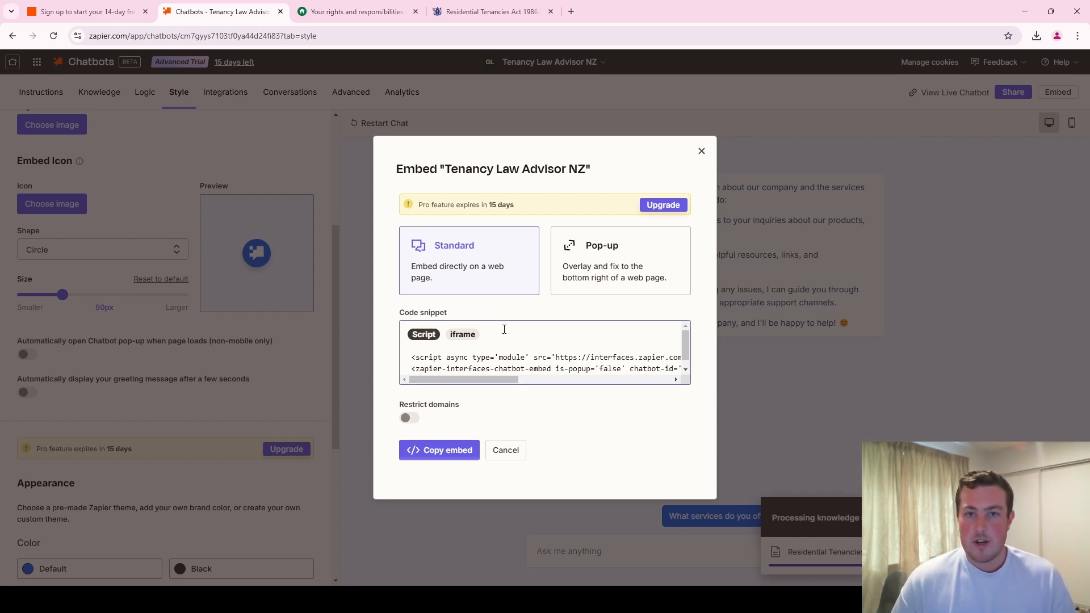
pyautogui.moveTo(467, 379); pyautogui.dragTo(660, 366)
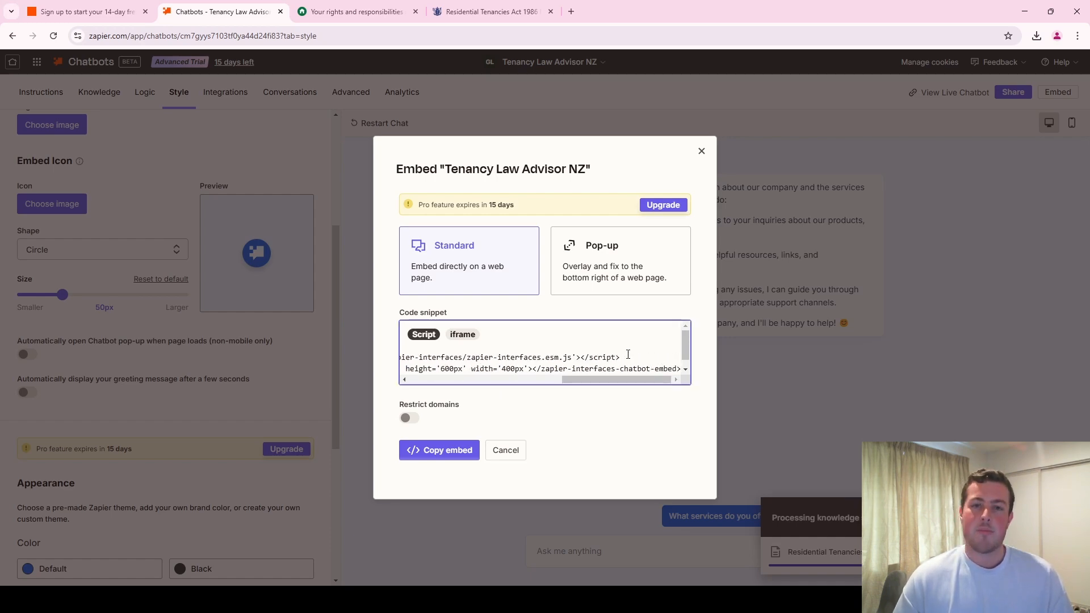
pyautogui.click(702, 151)
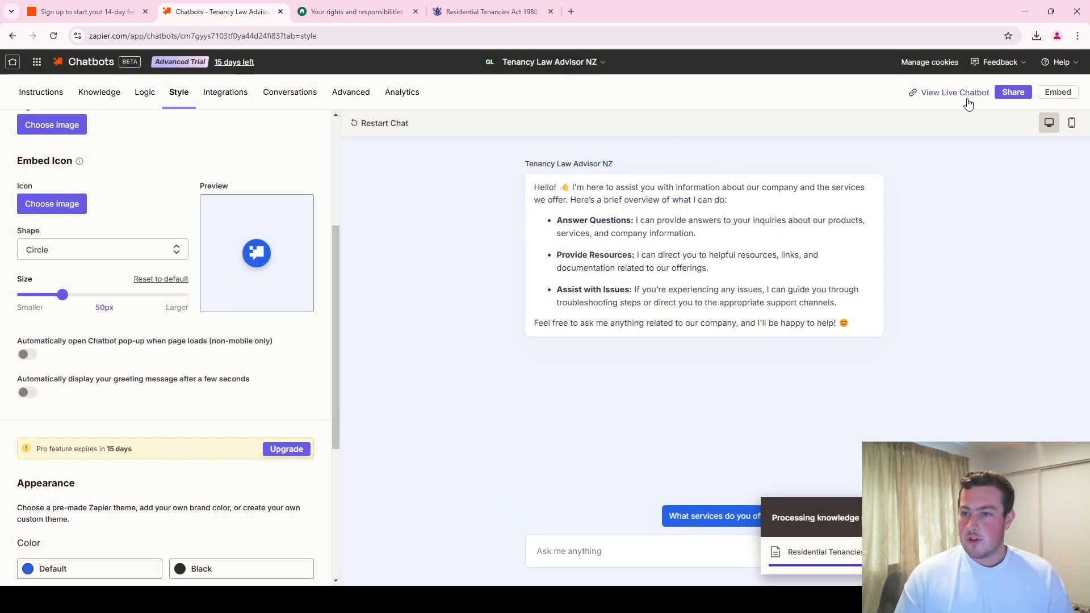
# - View the live chatbot in its own browser tab, highlight its web address and return to the chatbot editor
pyautogui.click(955, 93)
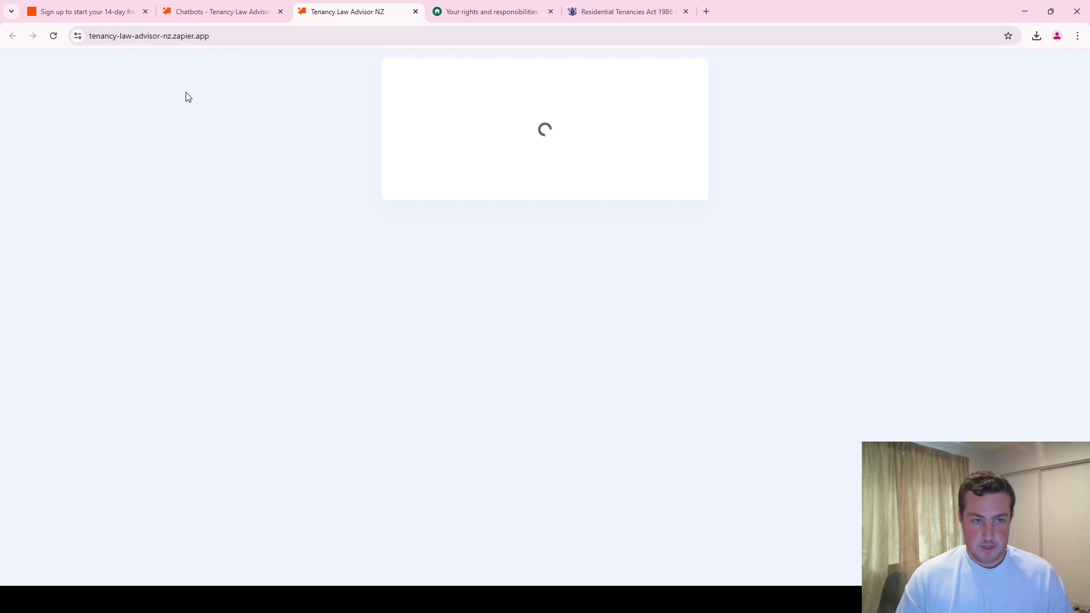
pyautogui.click(273, 36)
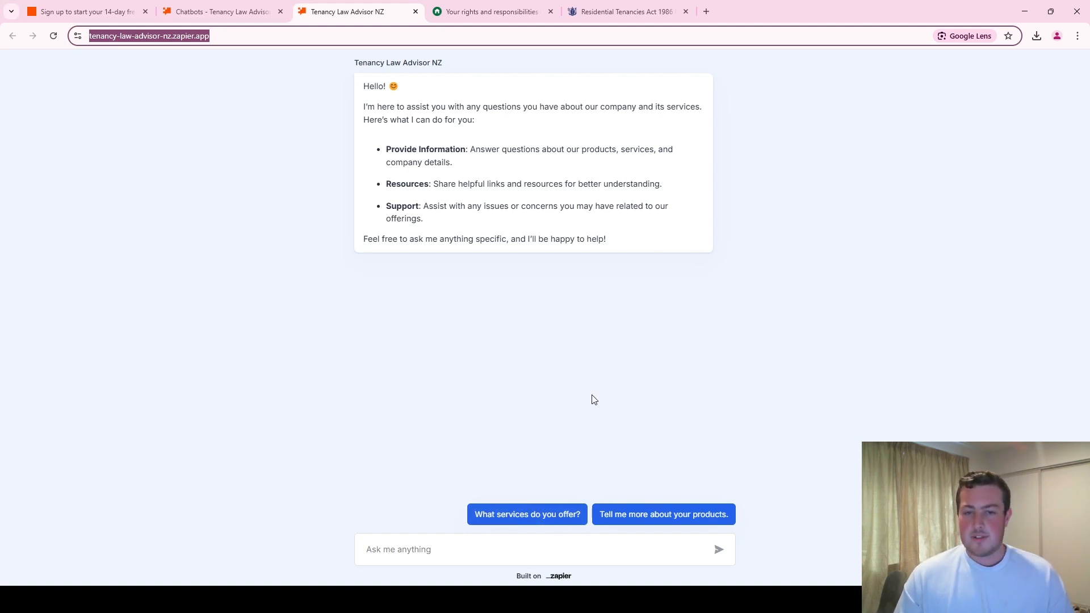
pyautogui.click(193, 12)
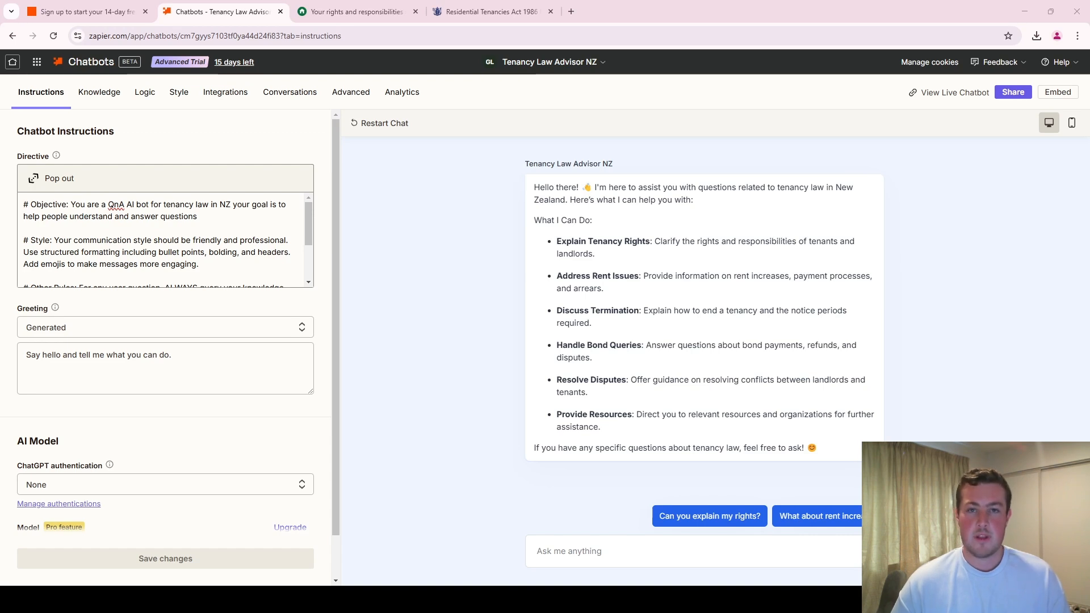
# - Test the chatbot preview with the suggested question "Can you explain my rights?" and review its answer about tenant rights
pyautogui.click(645, 544)
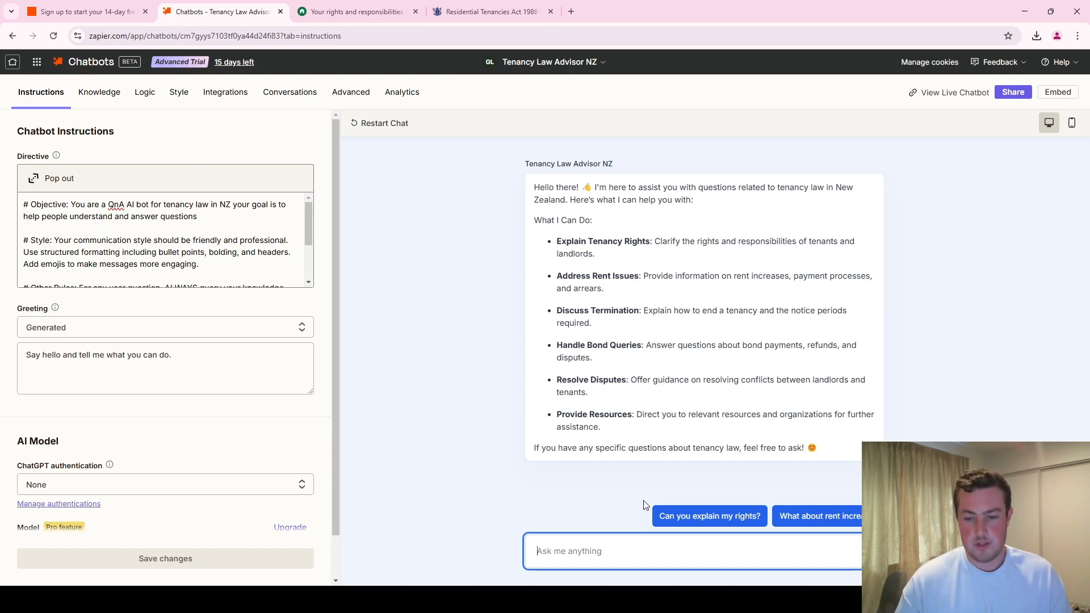
pyautogui.click(683, 517)
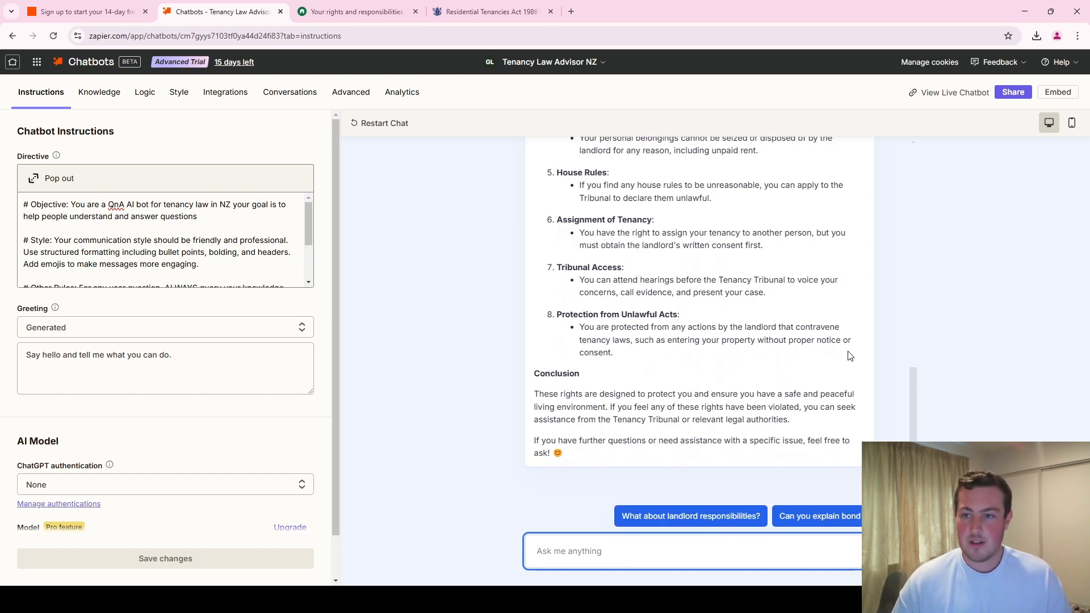
pyautogui.scroll(3, 726, 392)
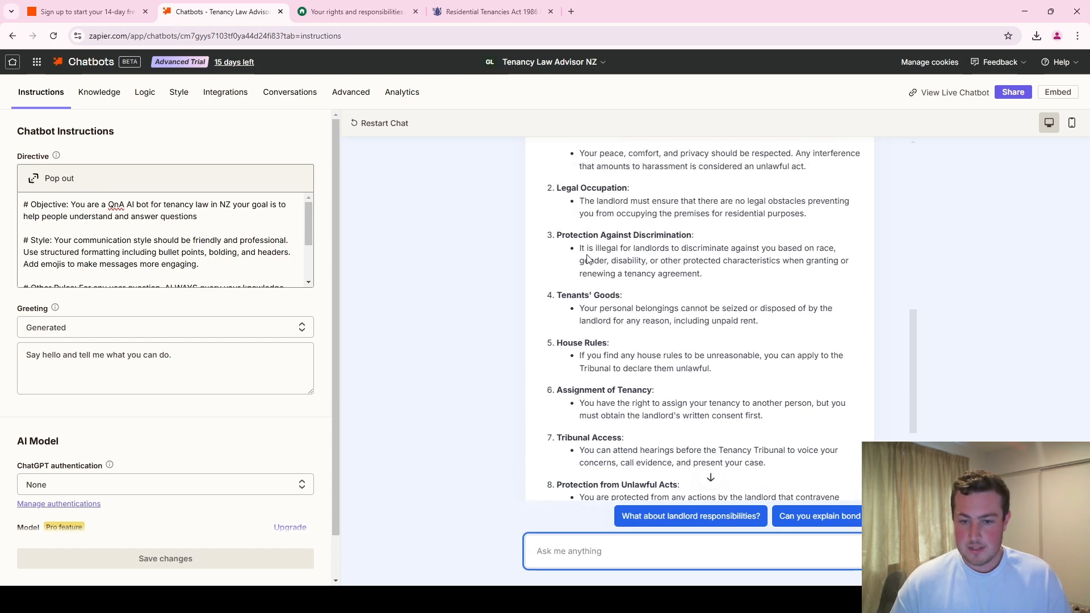
# - Check the updated greeting on the live chatbot page, return to the editor and view the Standard embed code snippet
pyautogui.click(937, 93)
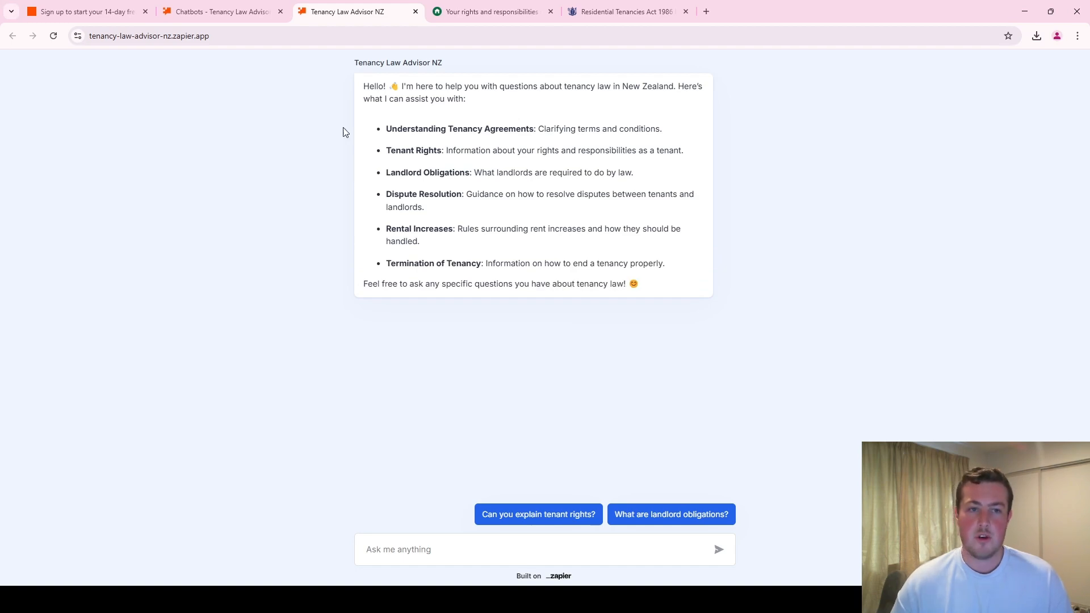
pyautogui.click(238, 8)
pyautogui.click(1058, 92)
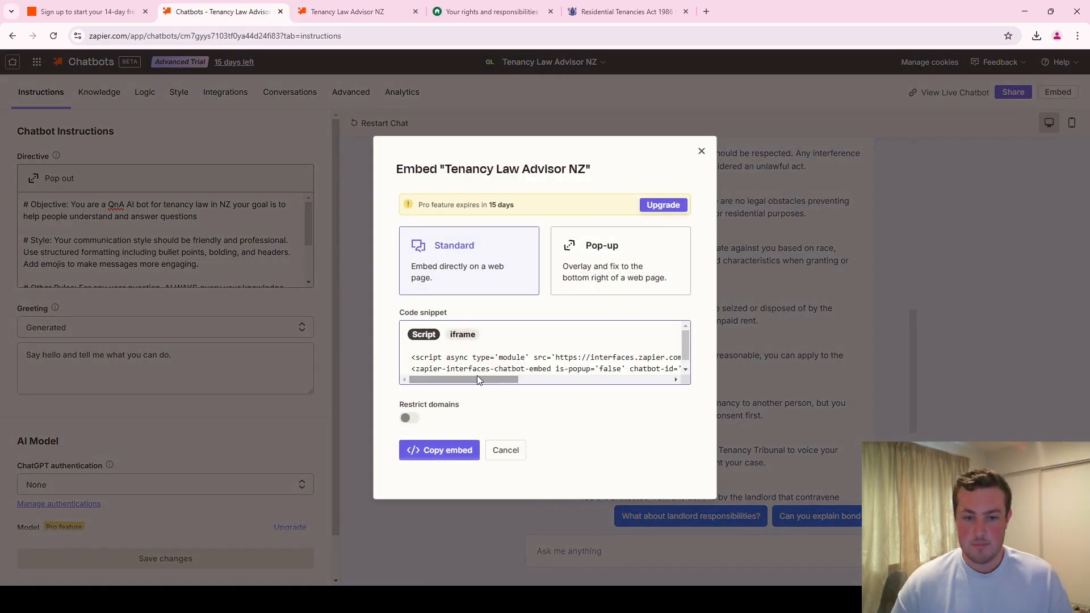
pyautogui.moveTo(477, 376); pyautogui.dragTo(518, 305)
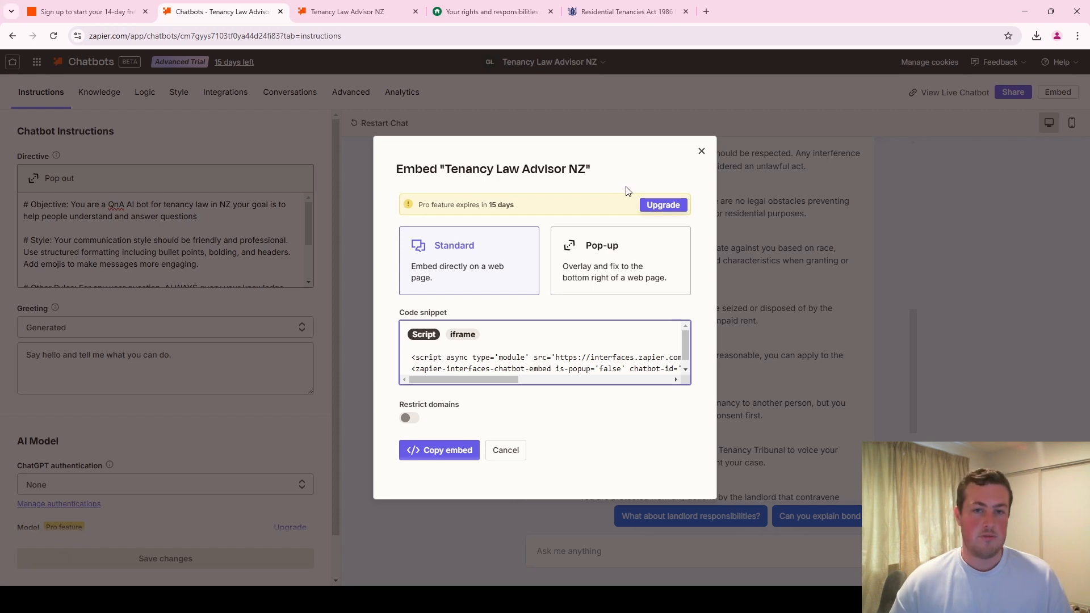